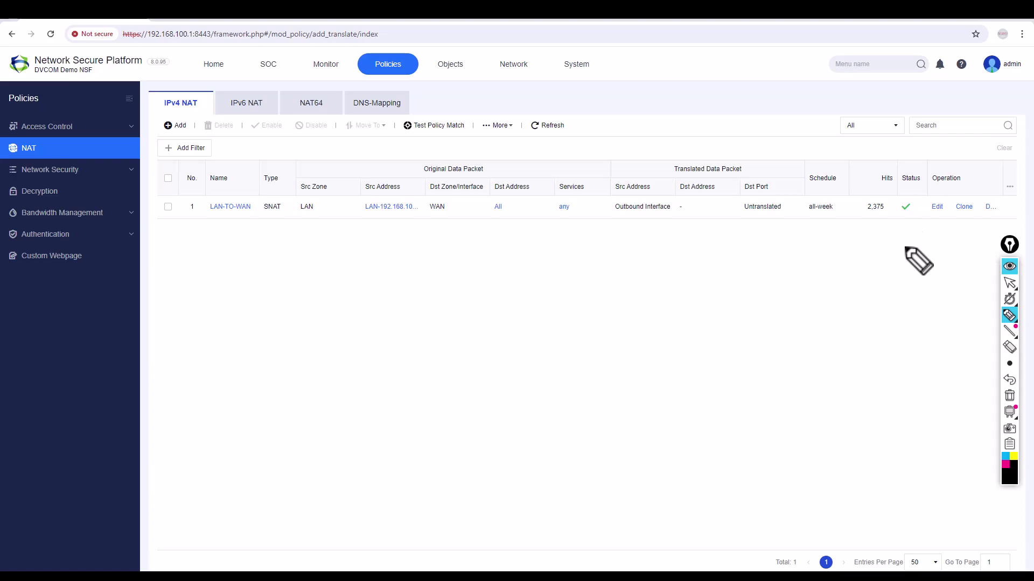
Go to the Application Control policies under Access Control.
left_click(1009, 283)
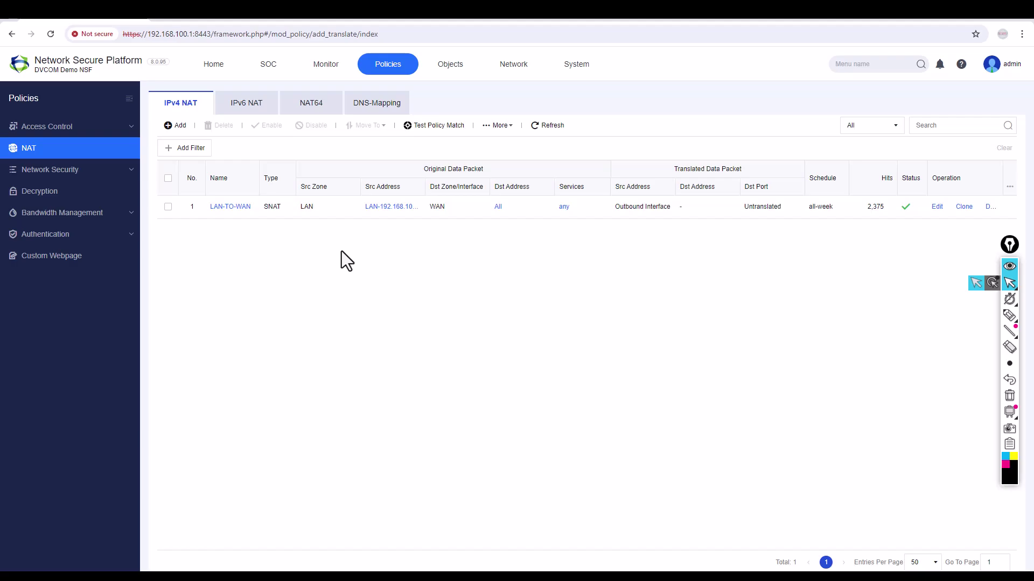
left_click(84, 134)
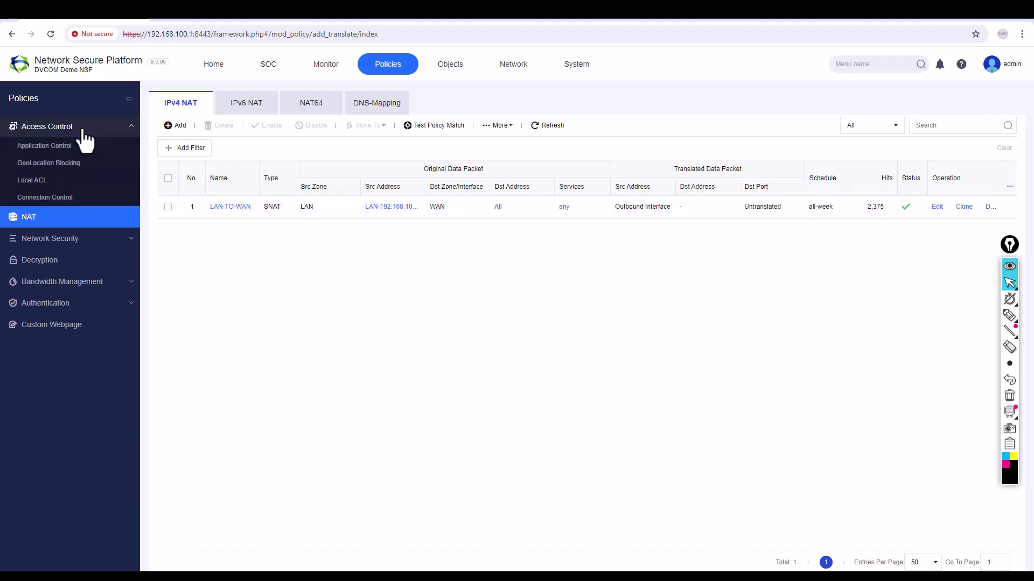
left_click(70, 144)
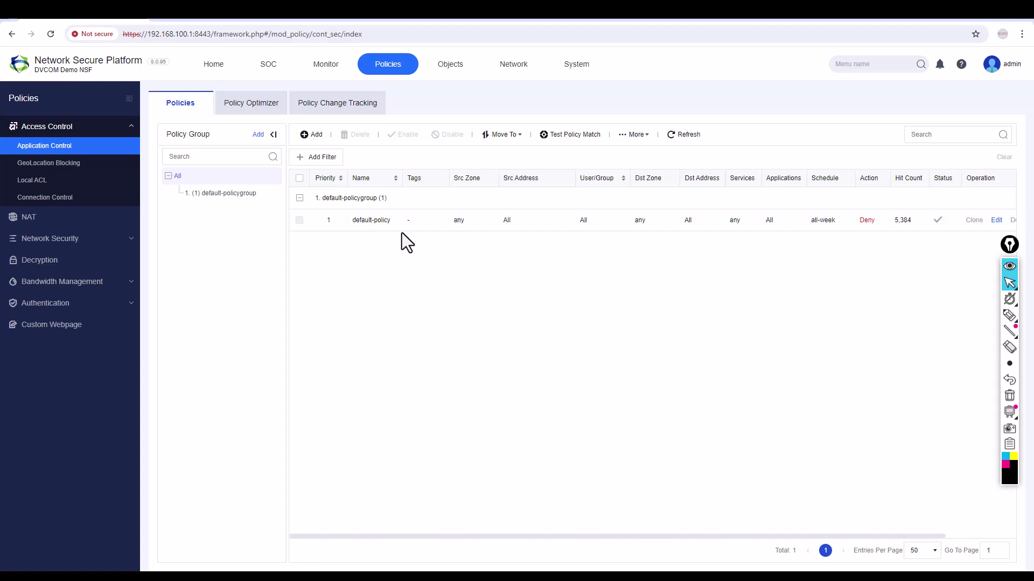
Annotate the default policy's Deny action and match fields with the pen, and erase all the ink.
mouse_move(1011, 320)
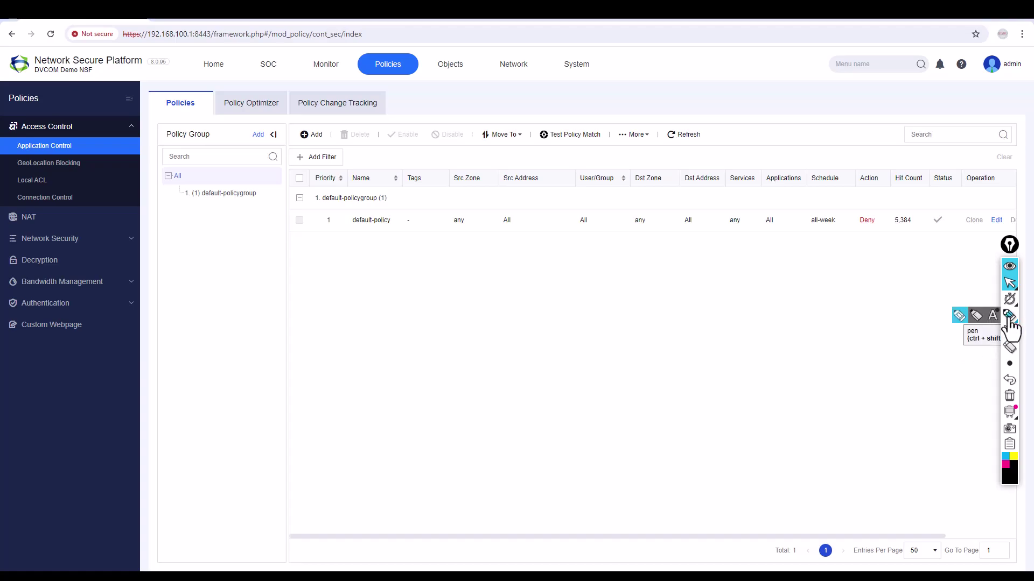
left_click(1011, 318)
mouse_move(875, 215)
left_mouse_down()
mouse_move(852, 212)
mouse_move(877, 228)
mouse_move(877, 211)
left_mouse_up()
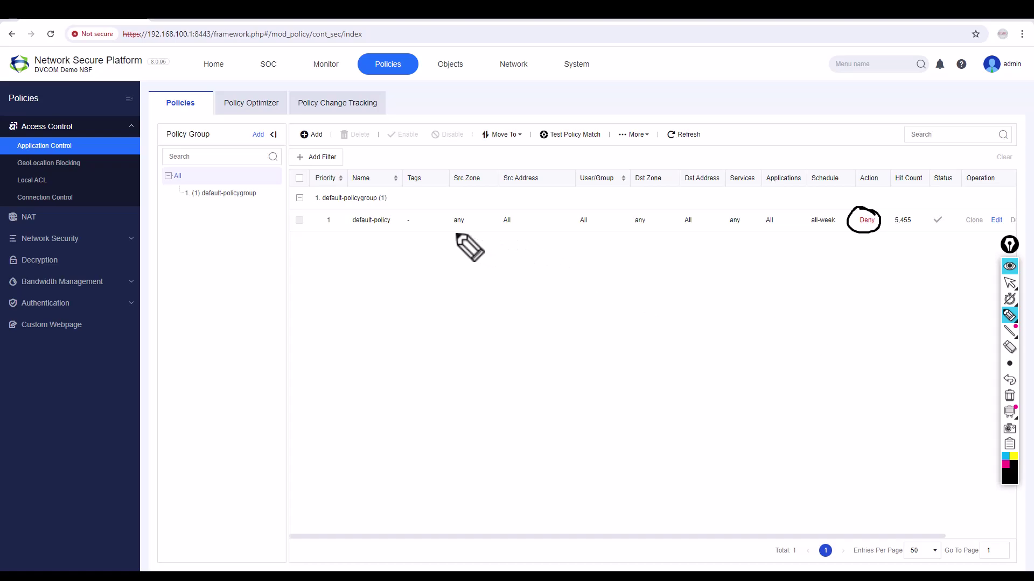
left_click_drag(453, 232, 513, 231)
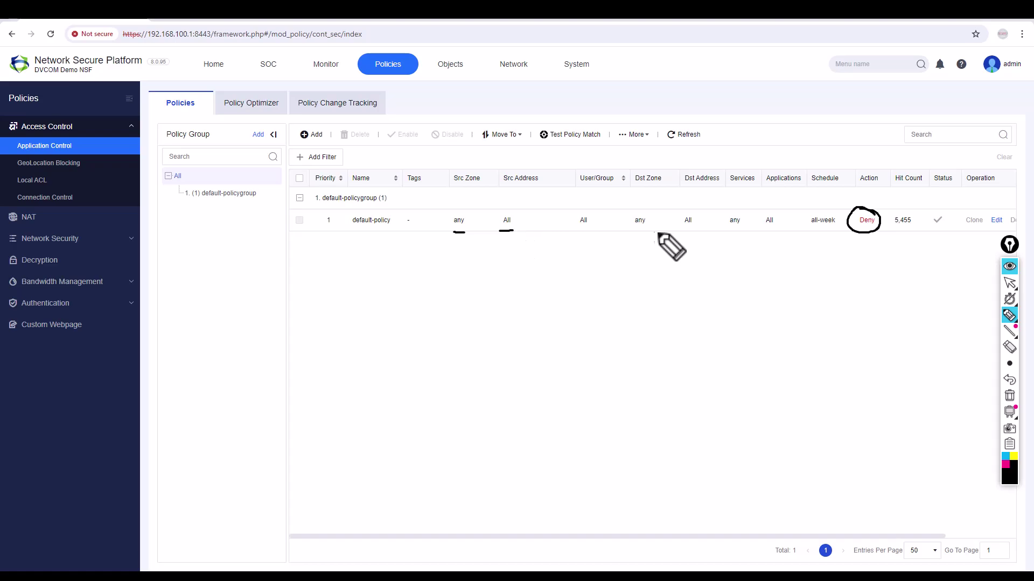
left_click_drag(633, 231, 655, 231)
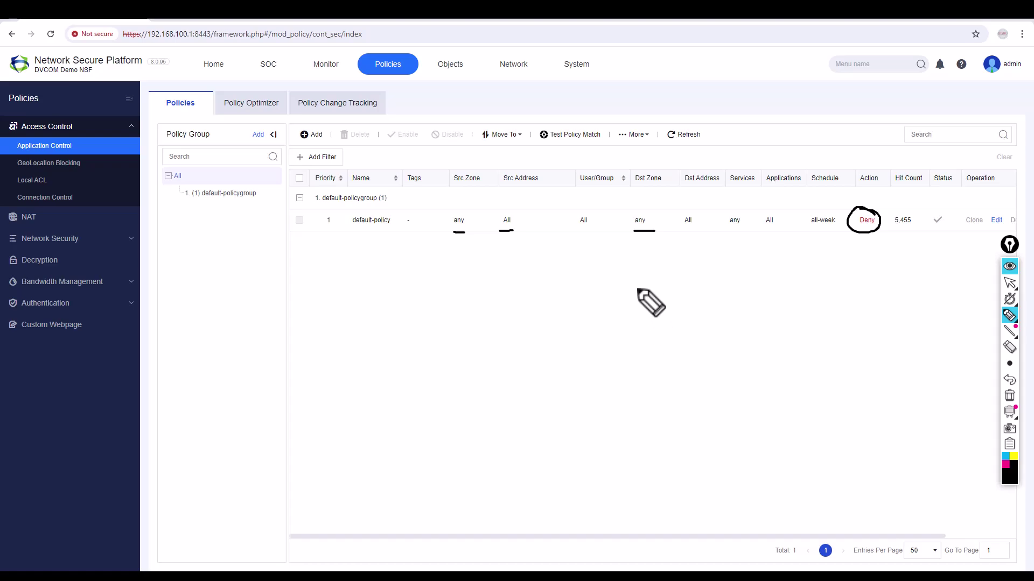
mouse_move(648, 304)
left_mouse_down()
mouse_move(677, 303)
mouse_move(667, 318)
mouse_move(685, 332)
mouse_move(683, 366)
mouse_move(649, 390)
mouse_move(695, 393)
mouse_move(687, 383)
mouse_move(647, 385)
mouse_move(674, 403)
mouse_move(693, 385)
left_mouse_up()
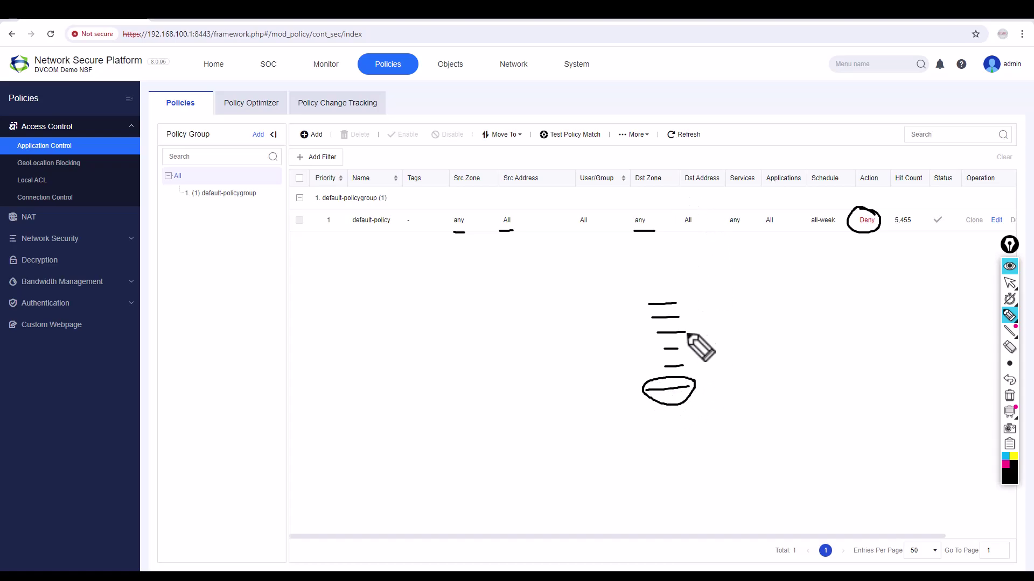
left_click(1009, 399)
left_click(1009, 283)
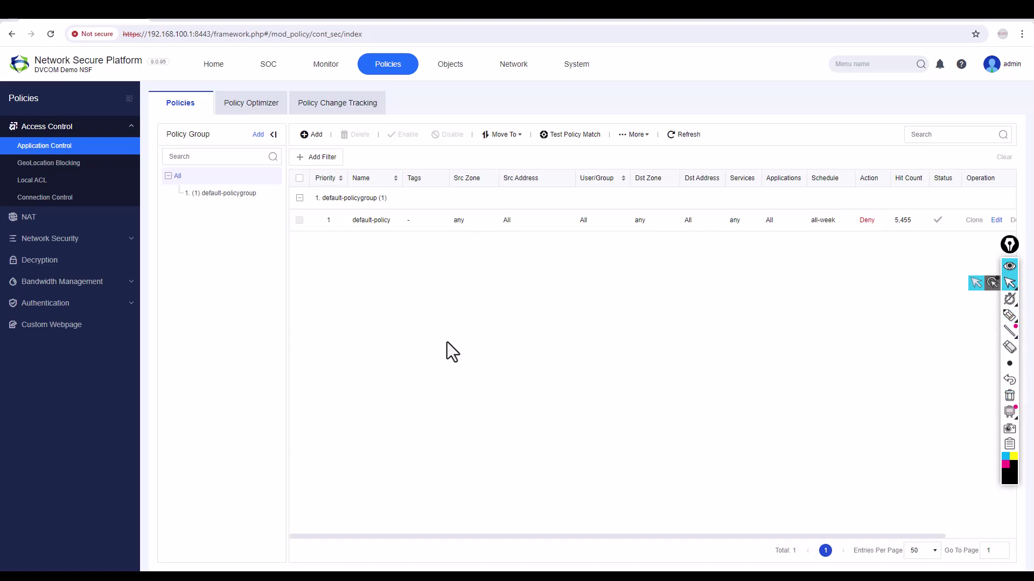
Start a new application control policy named LAN-TO_Internet-APPPolicy with the description "To access Internet from Local Subnet".
left_click(310, 135)
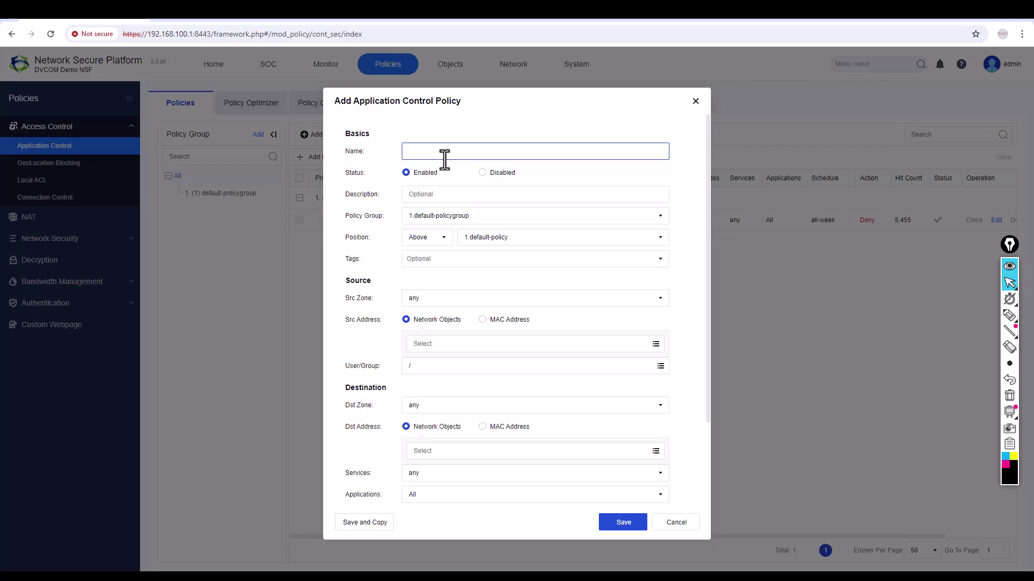
type("LAN-TO_Internet-APPP")
type("Policy")
left_click(426, 194)
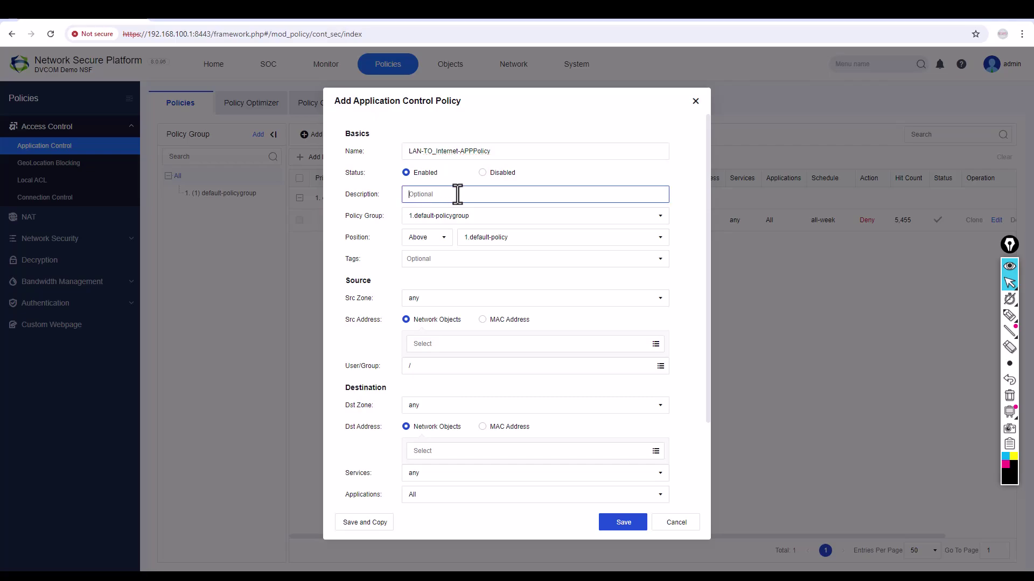
type("To access Internet from Local Subnet")
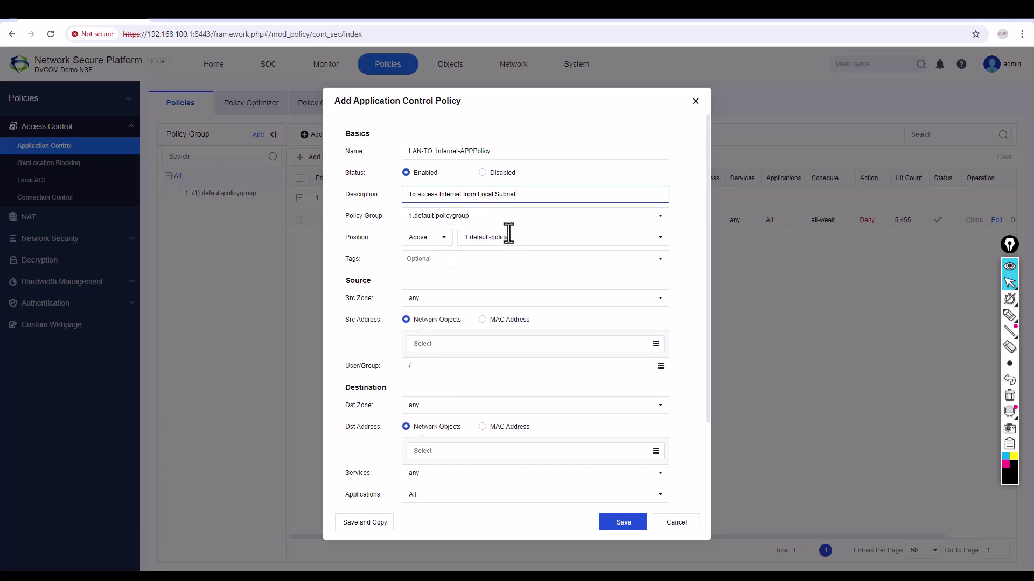
left_click_drag(519, 100, 661, 206)
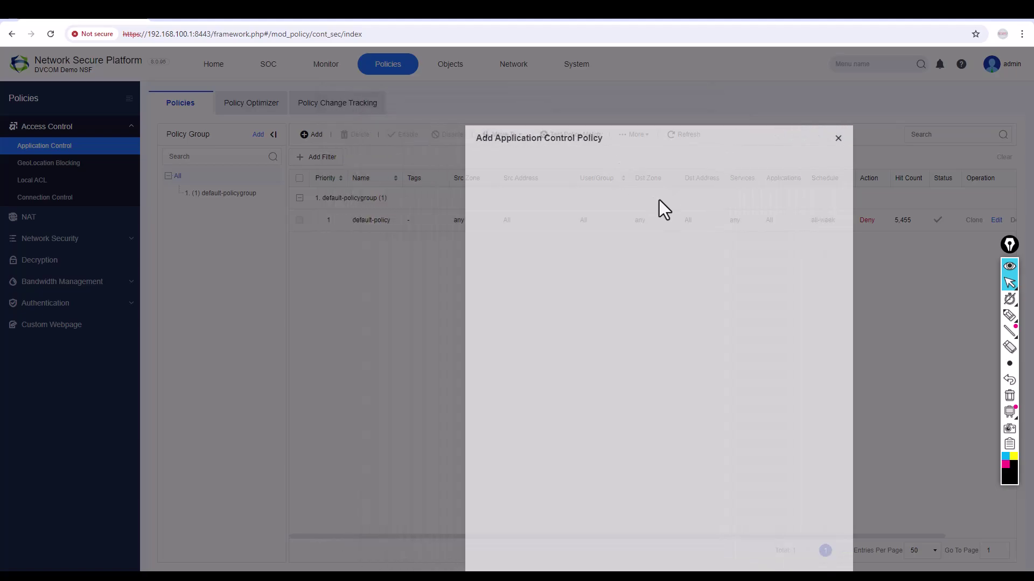
left_click_drag(595, 135, 452, 92)
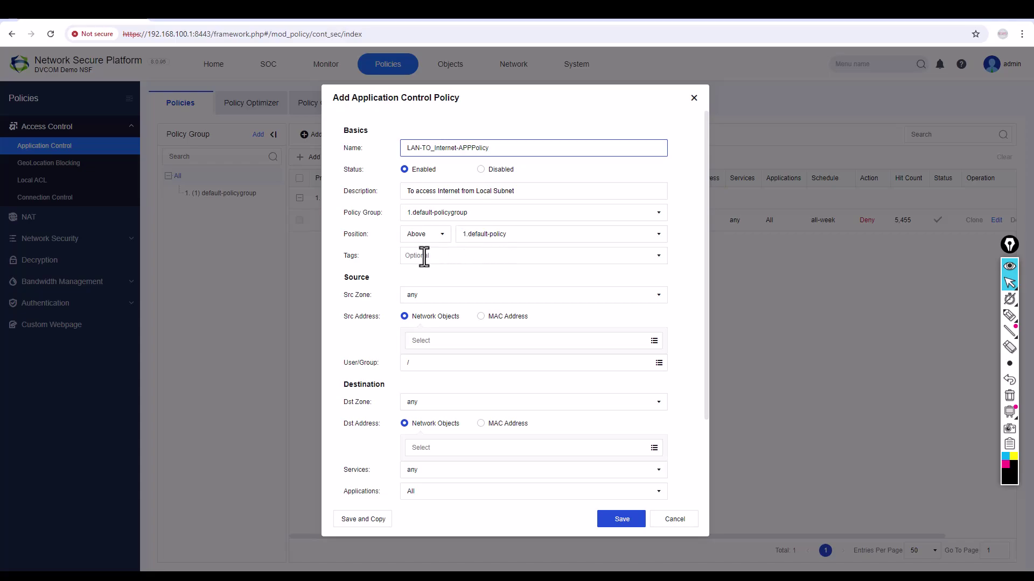
left_click(469, 255)
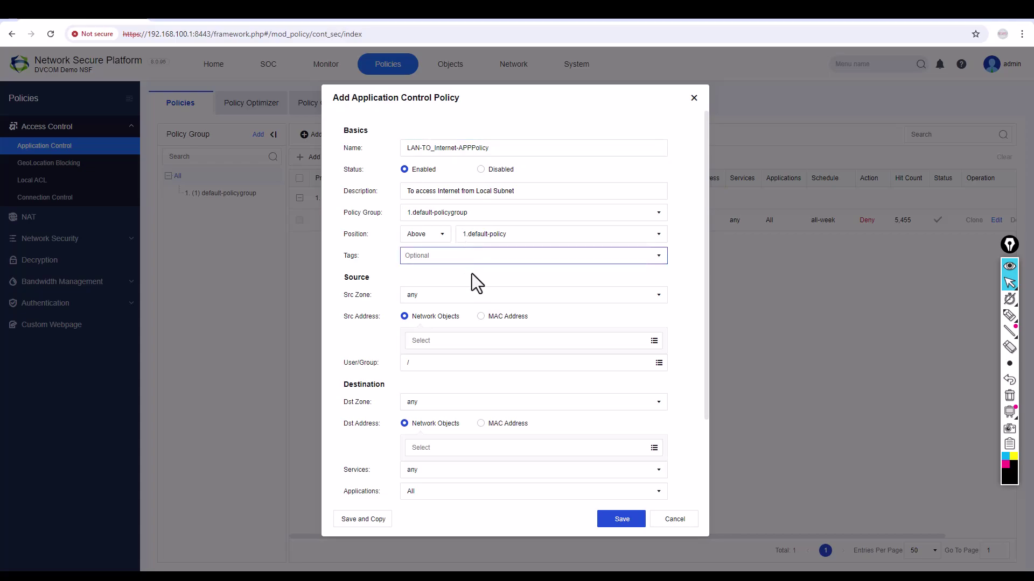
Set the policy's source zone to LAN and its source address to the network object LAN-192.168.100.0.
left_click(455, 296)
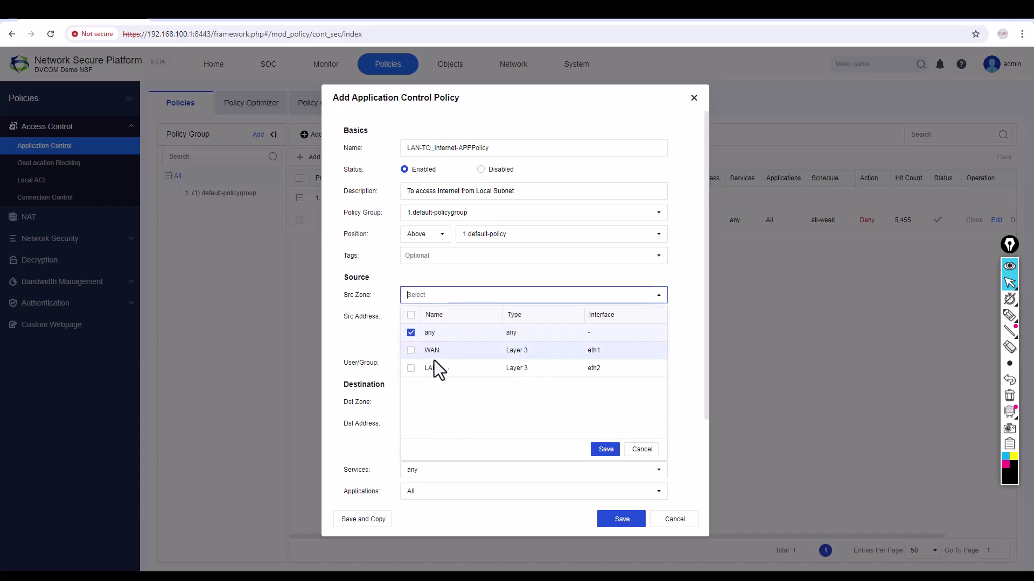
left_click(413, 368)
left_click(605, 449)
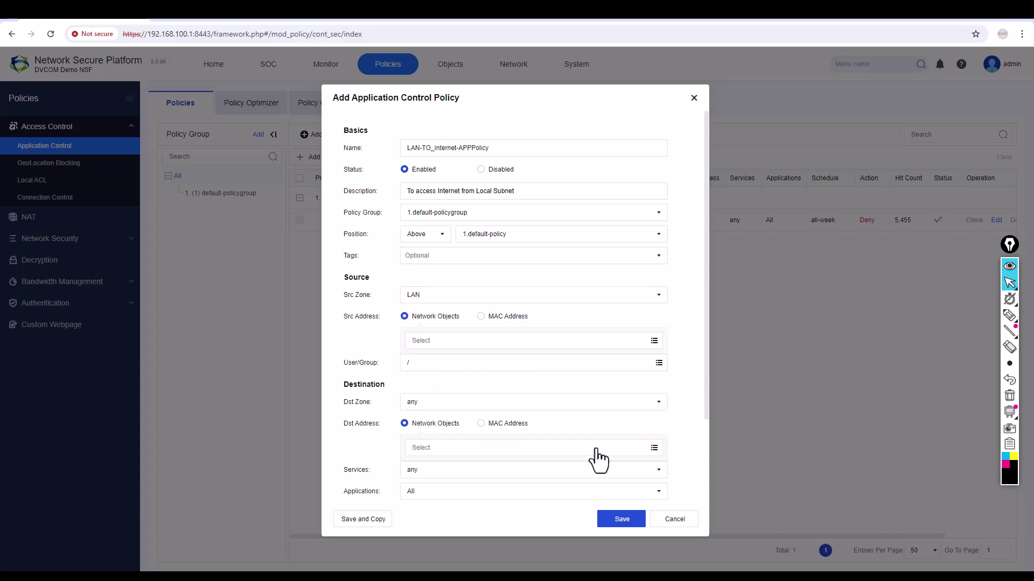
left_click(452, 340)
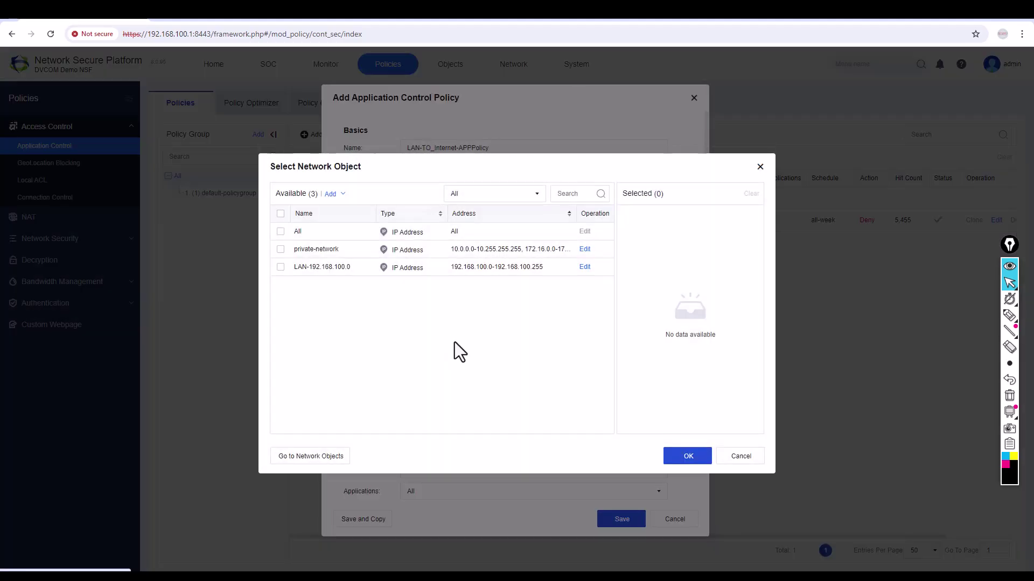
left_click(281, 267)
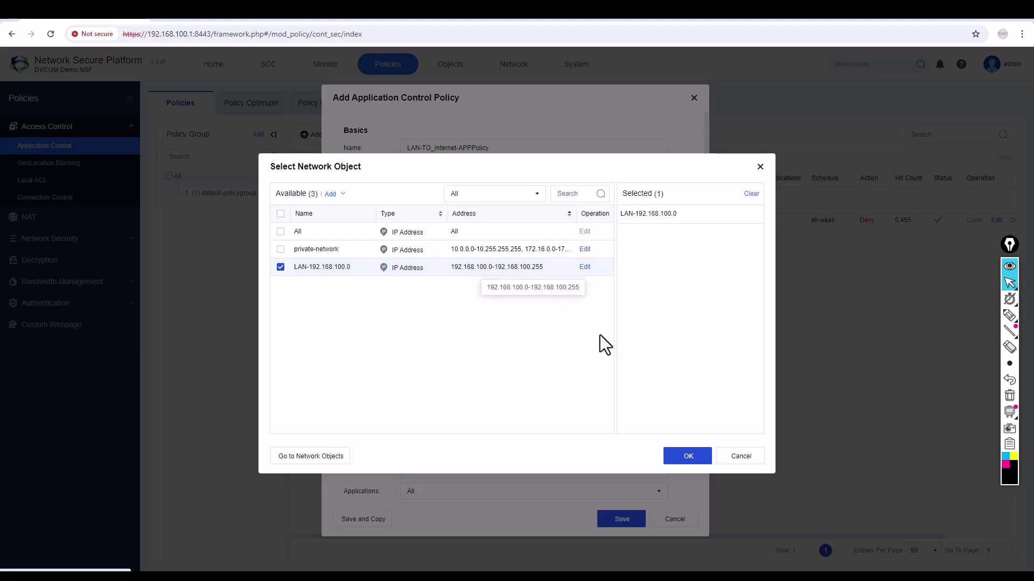
left_click(684, 459)
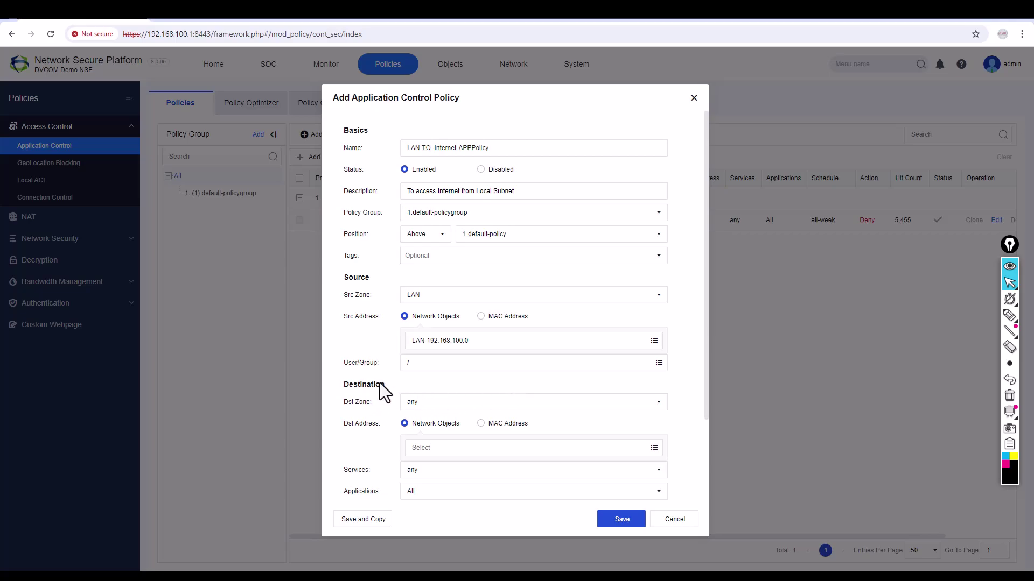
Set the policy's destination zone to WAN and its destination address to the network object All.
left_click(463, 408)
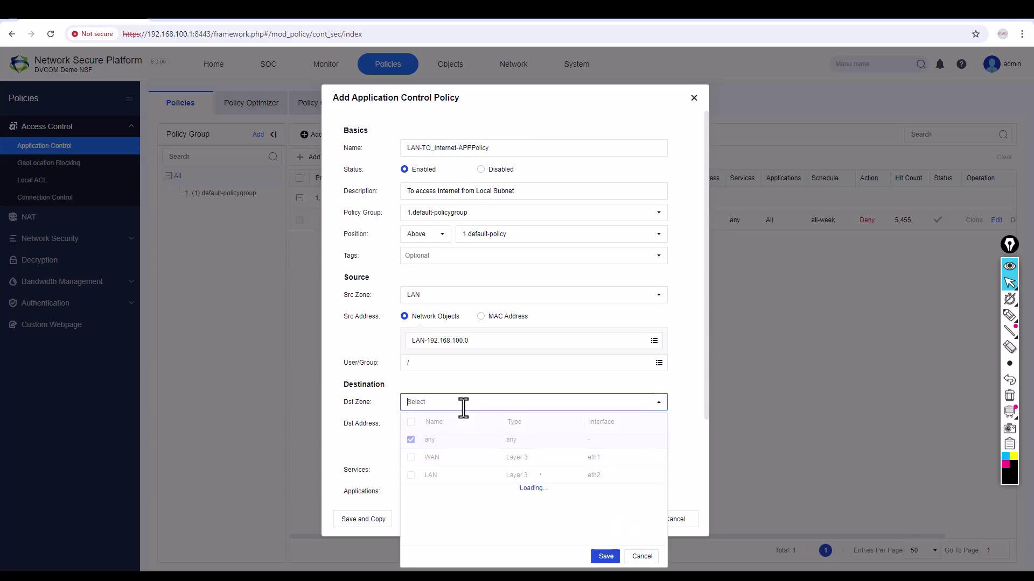
left_click(412, 458)
left_click(606, 558)
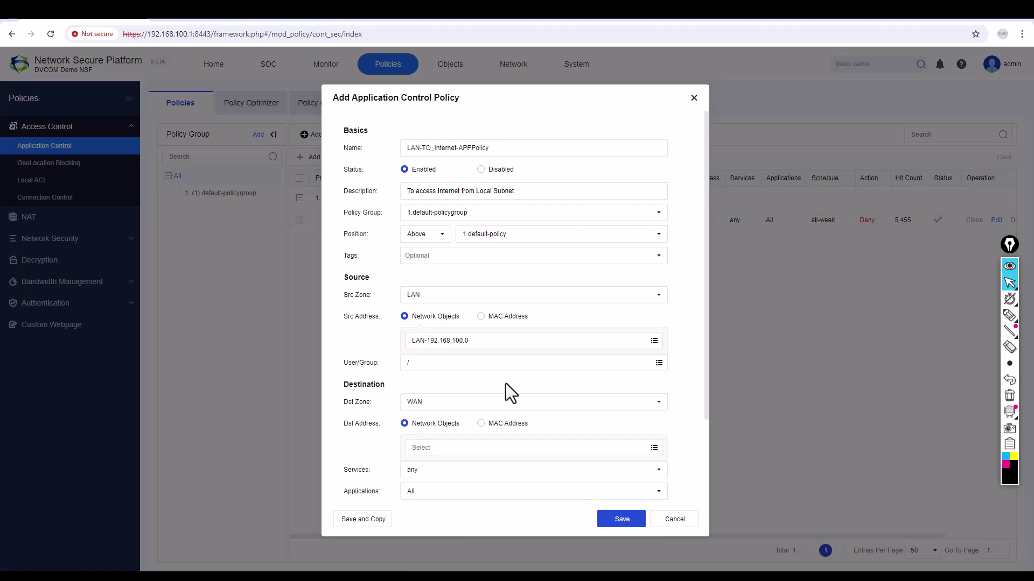
left_click(443, 448)
left_click(280, 231)
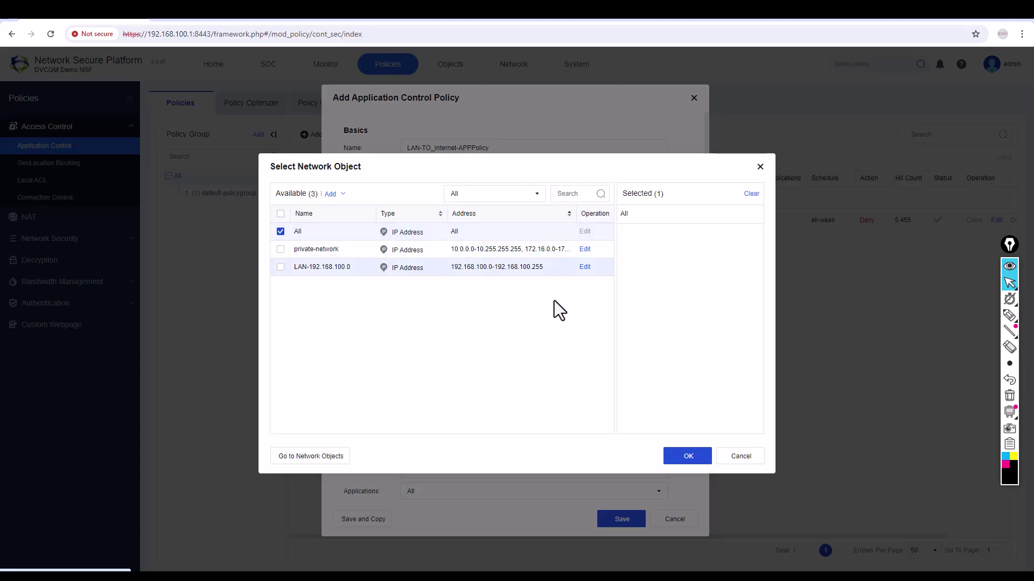
left_click(683, 458)
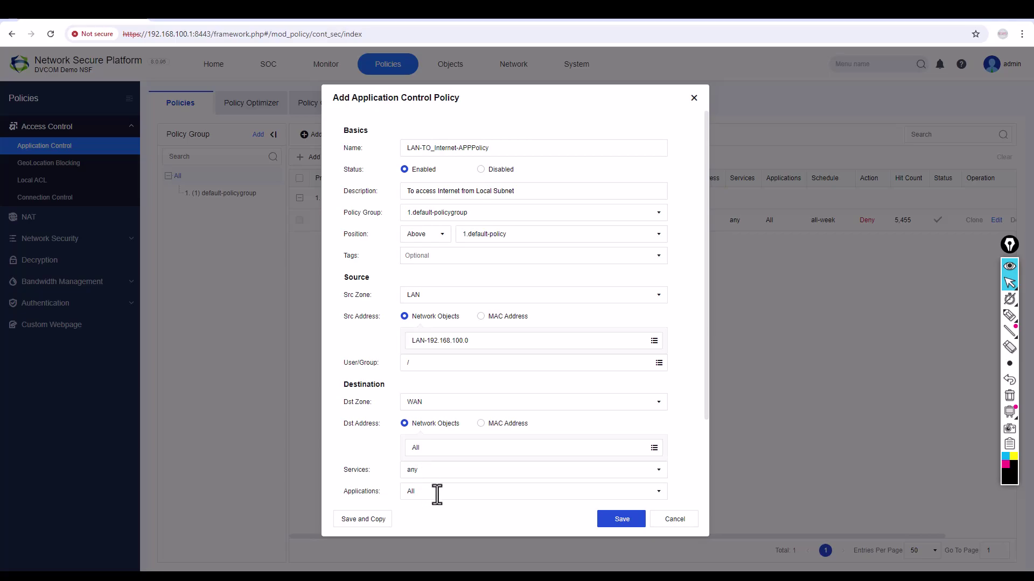
Look through the available services, and temporarily tick off the source, destination, services and applications settings with the pen.
left_click(430, 470)
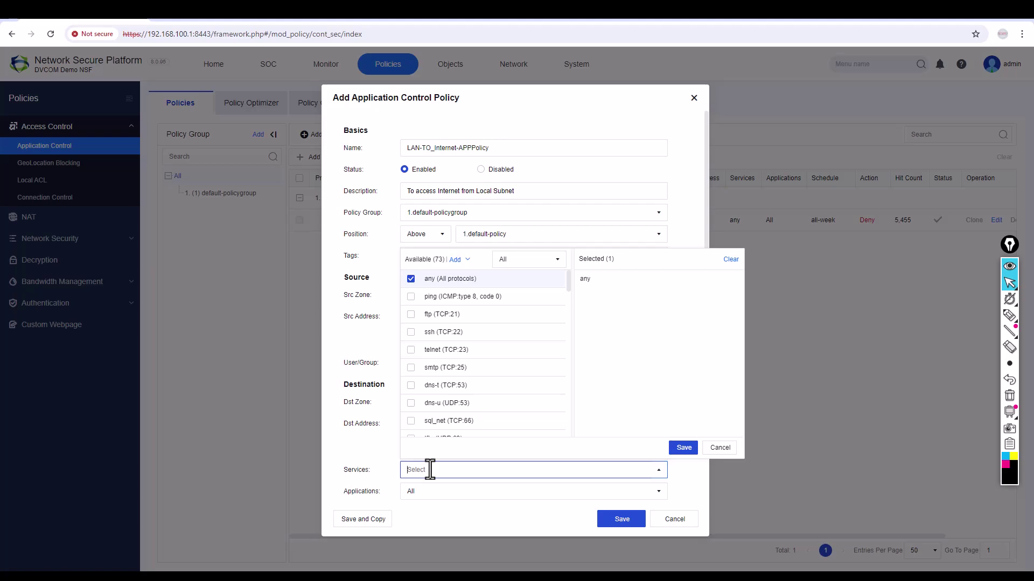
left_click(384, 445)
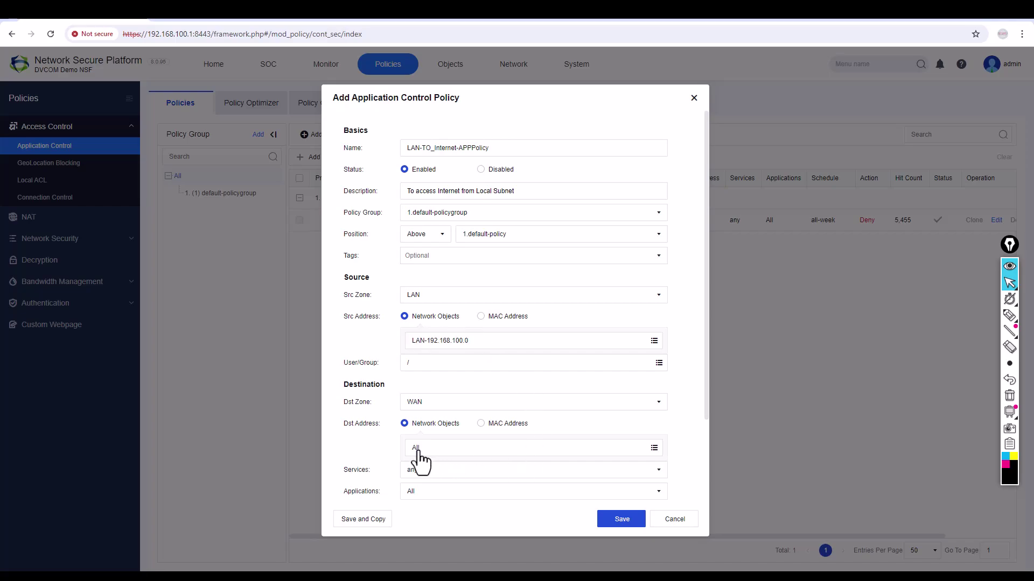
left_click(1006, 316)
left_click_drag(447, 289, 447, 288)
left_click_drag(474, 342, 489, 334)
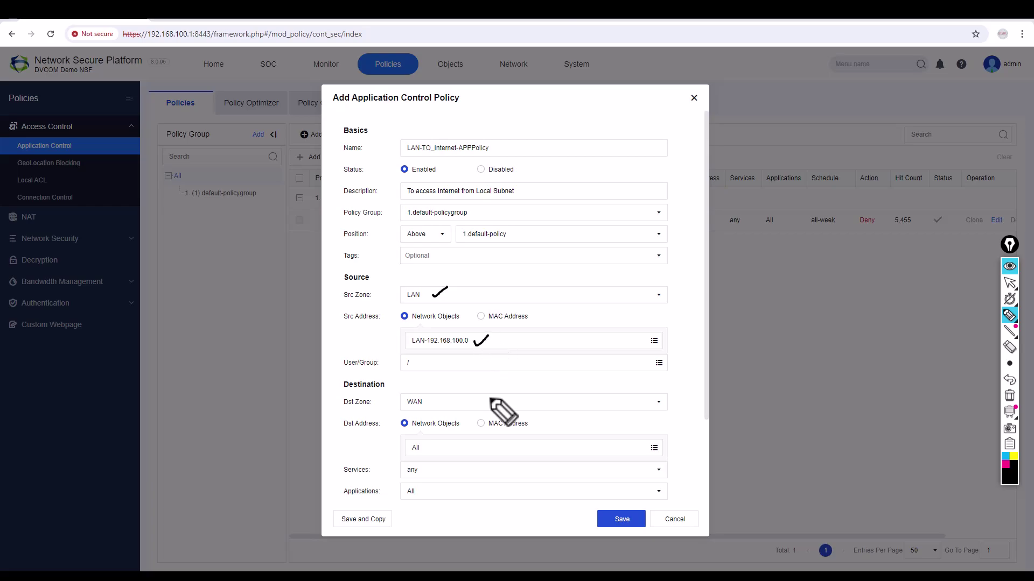
left_click_drag(435, 401, 442, 396)
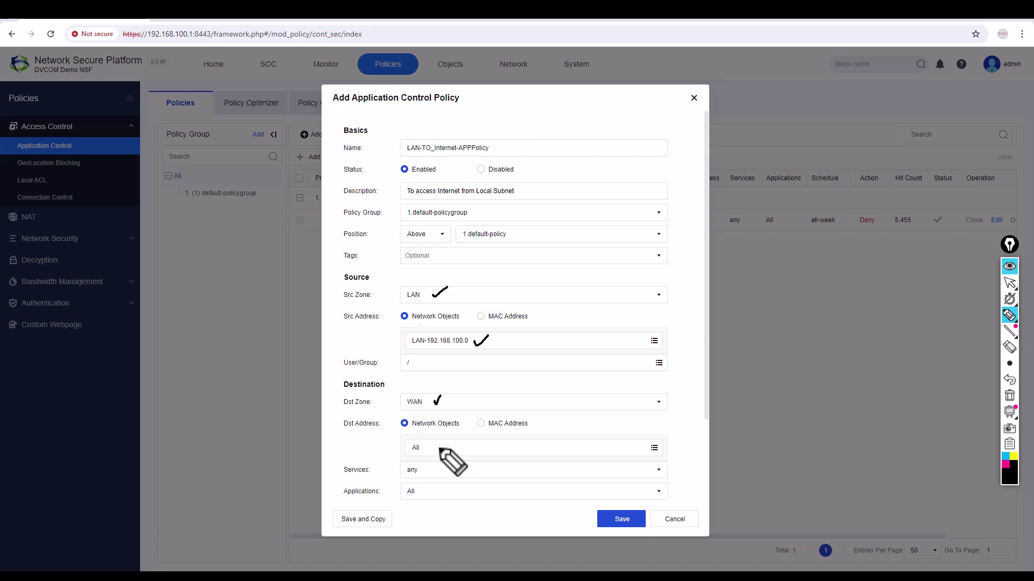
left_click_drag(439, 448, 472, 431)
mouse_move(445, 470)
left_mouse_down()
mouse_move(458, 466)
mouse_move(458, 487)
left_mouse_up()
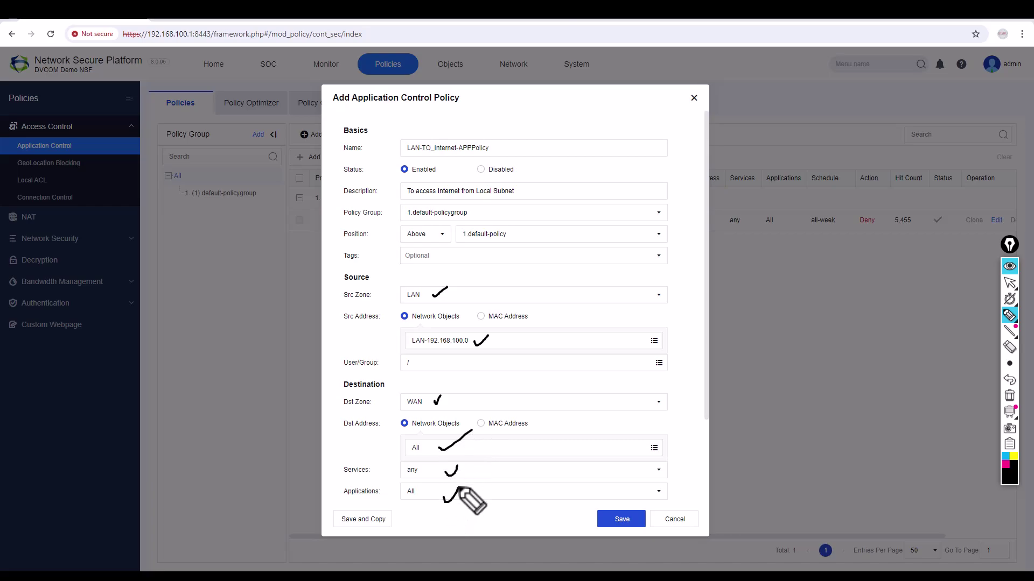
left_click(1009, 396)
left_click(1010, 283)
Review the action and schedule settings and save the new application control policy.
scroll(547, 373, "down", 2)
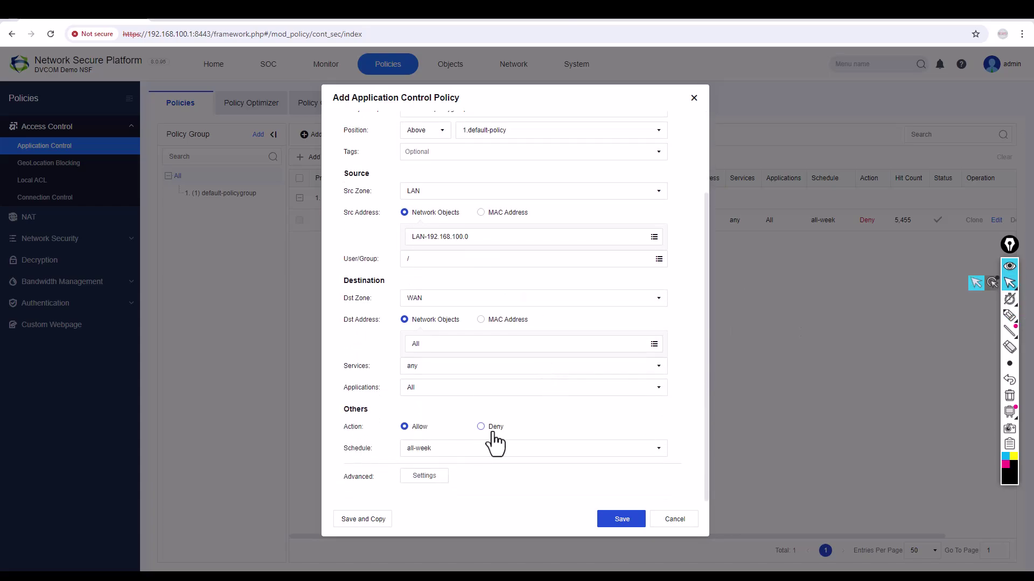
left_click(622, 519)
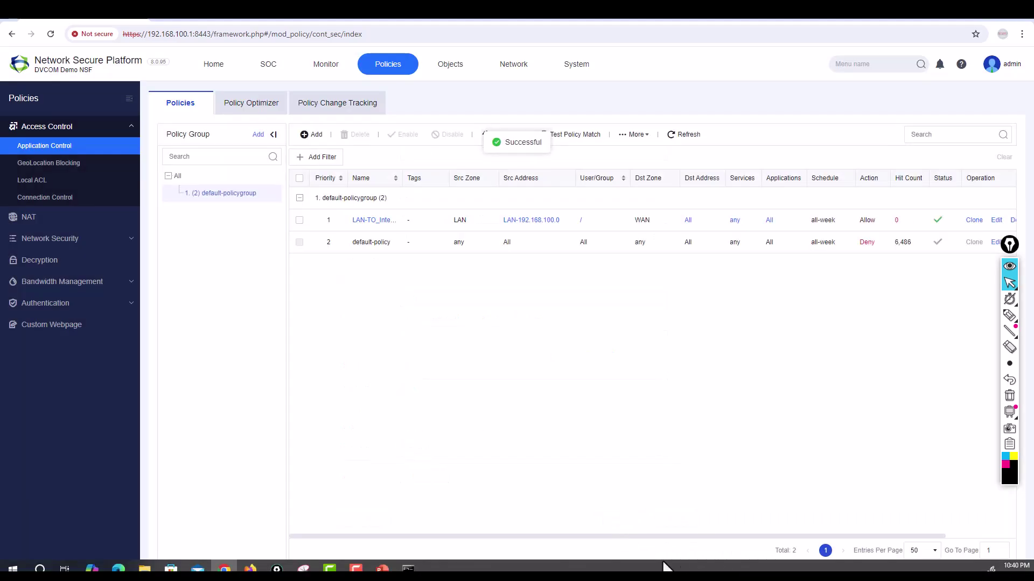
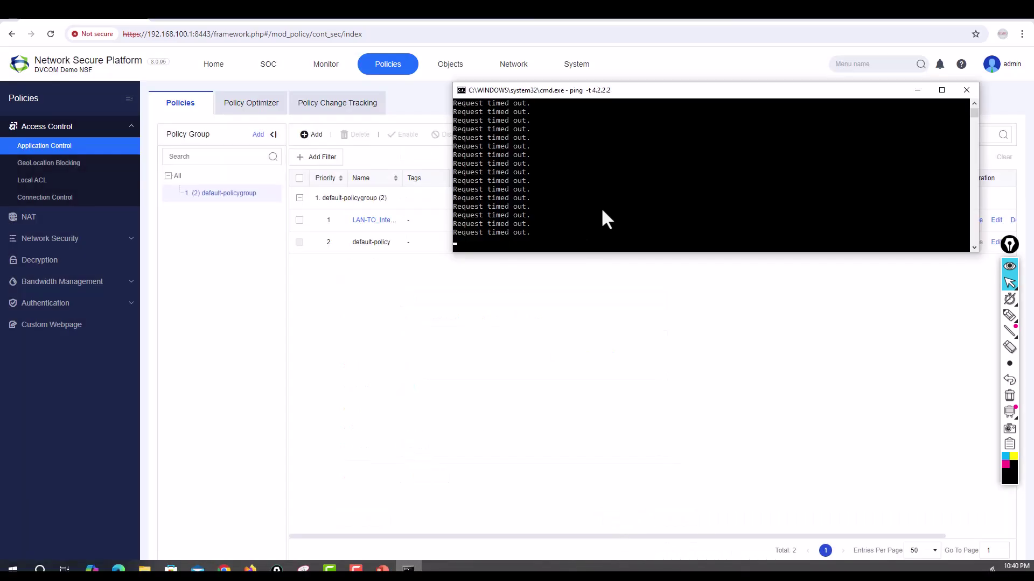
Check the running ping to 4.2.2.2 in the Command Prompt and refresh the policy list to read the hit counts.
left_click_drag(668, 97, 631, 279)
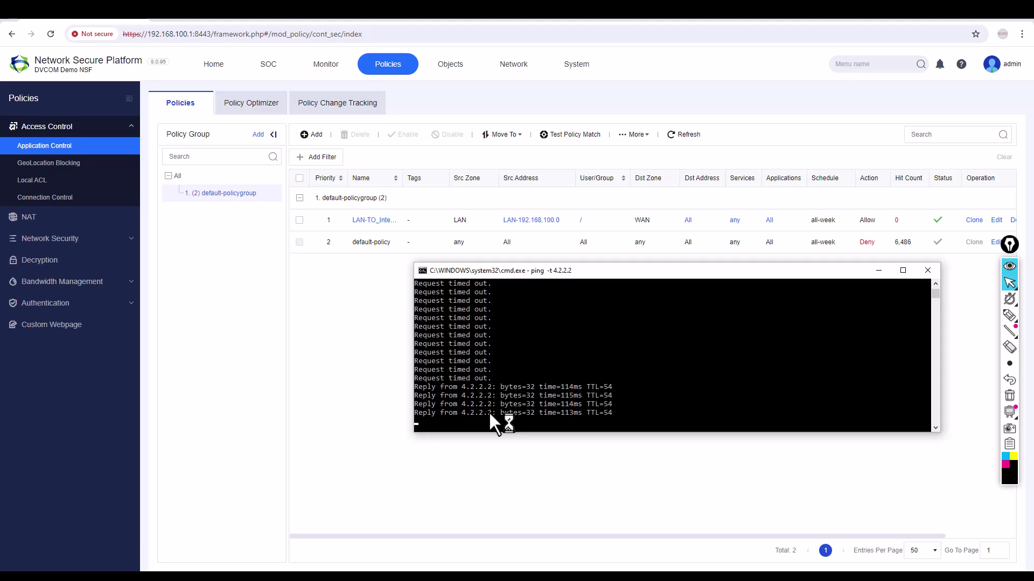
left_click(541, 463)
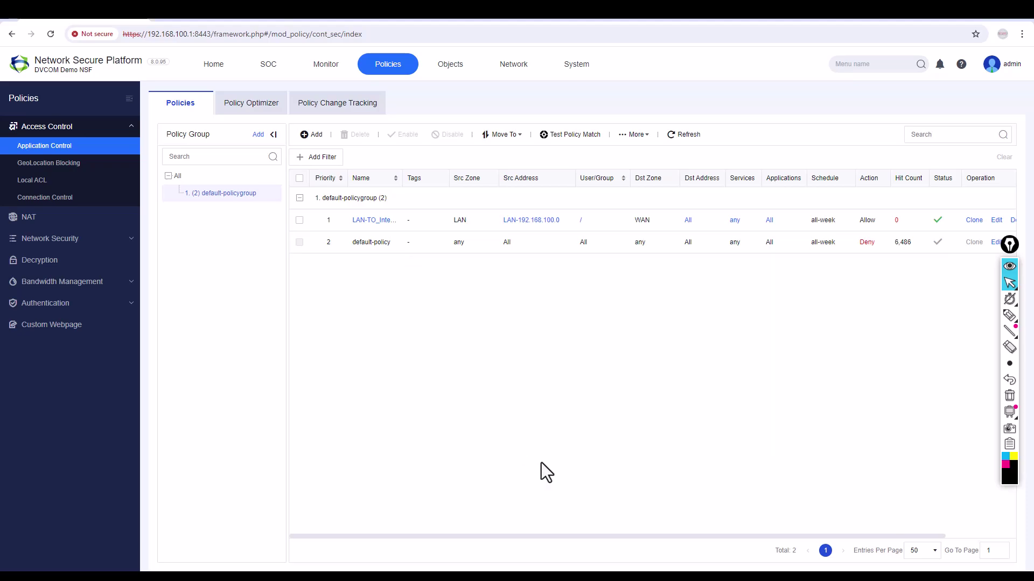
left_click(683, 136)
left_click(1009, 316)
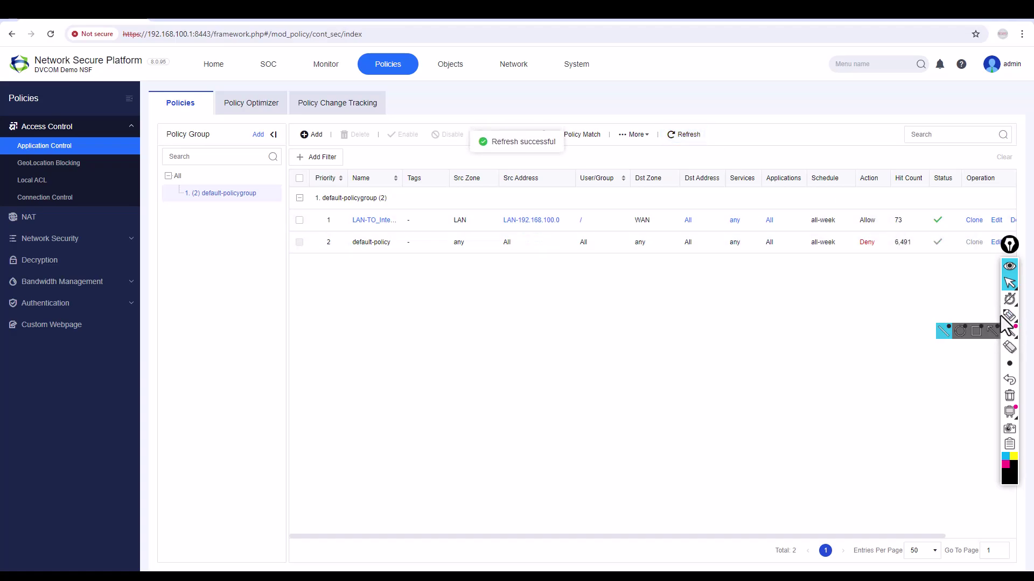
Circle the LAN-to-internet policy's hit count with the pen, and clear the mark.
left_click_drag(912, 215, 894, 216)
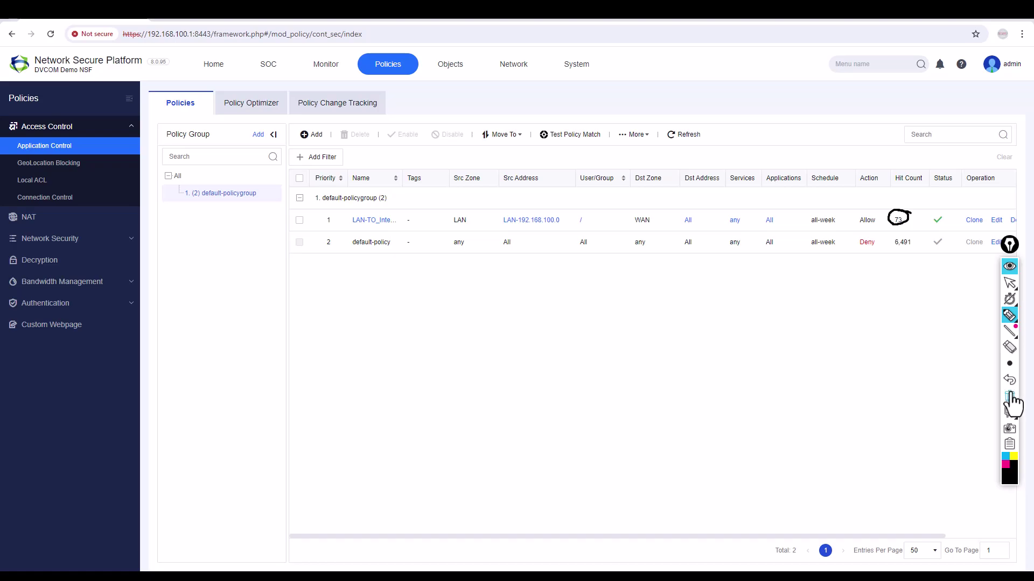
left_click(1005, 287)
left_click(991, 283)
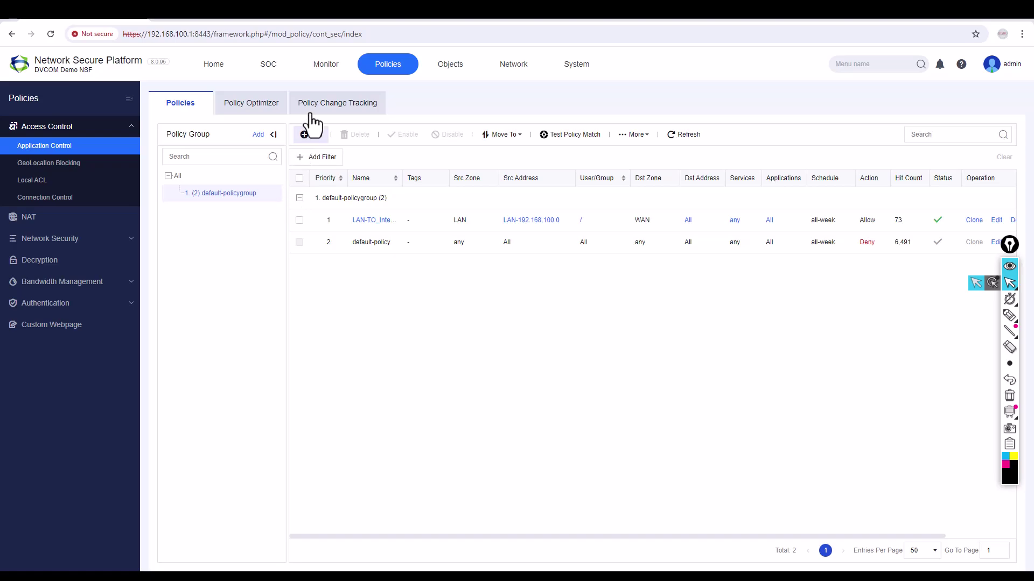
Open the monitoring session list and widen its Matched Policy column to read which policy each session matches.
left_click(333, 65)
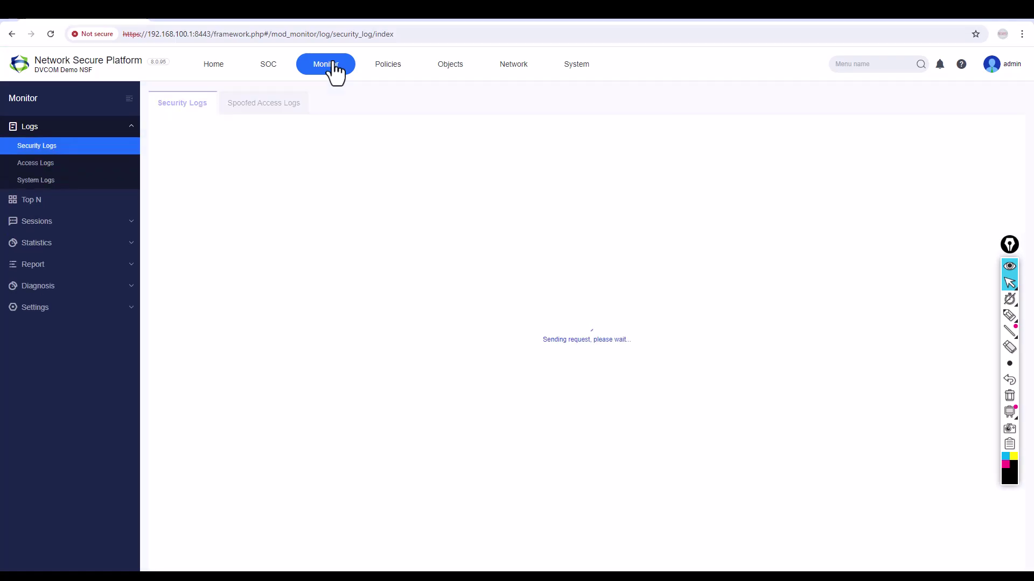
left_click(46, 222)
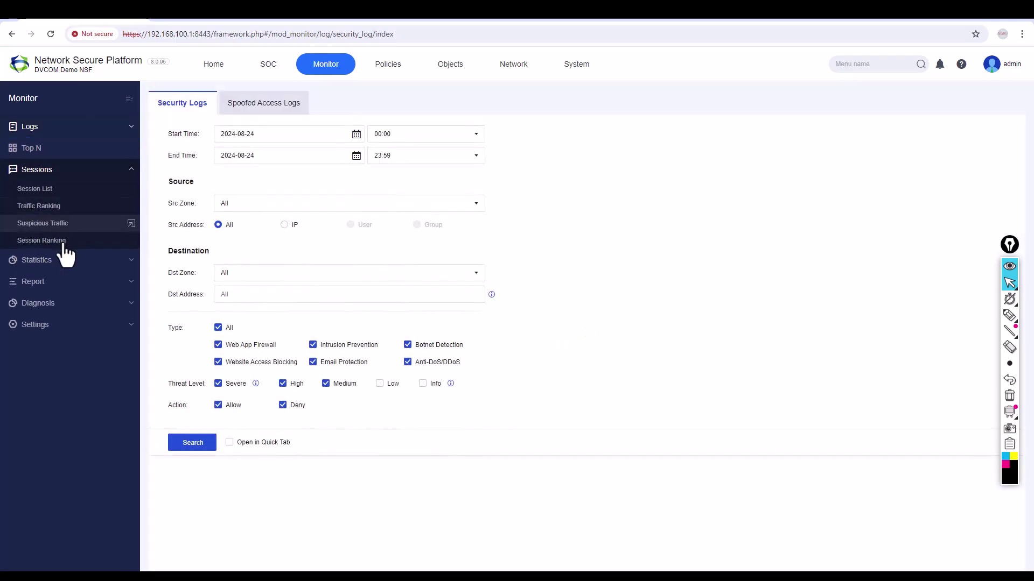
left_click(60, 190)
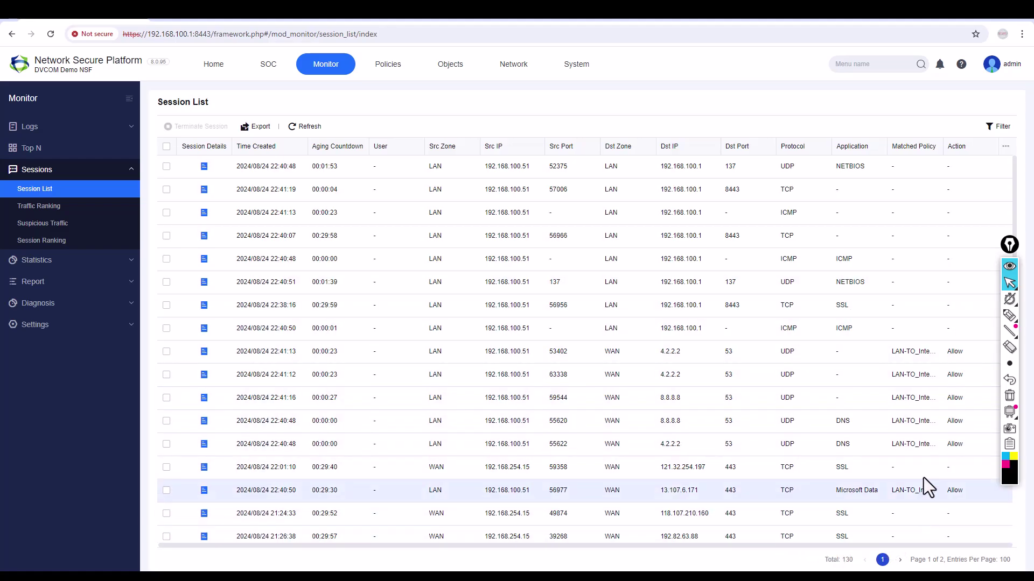
left_click_drag(942, 147, 963, 147)
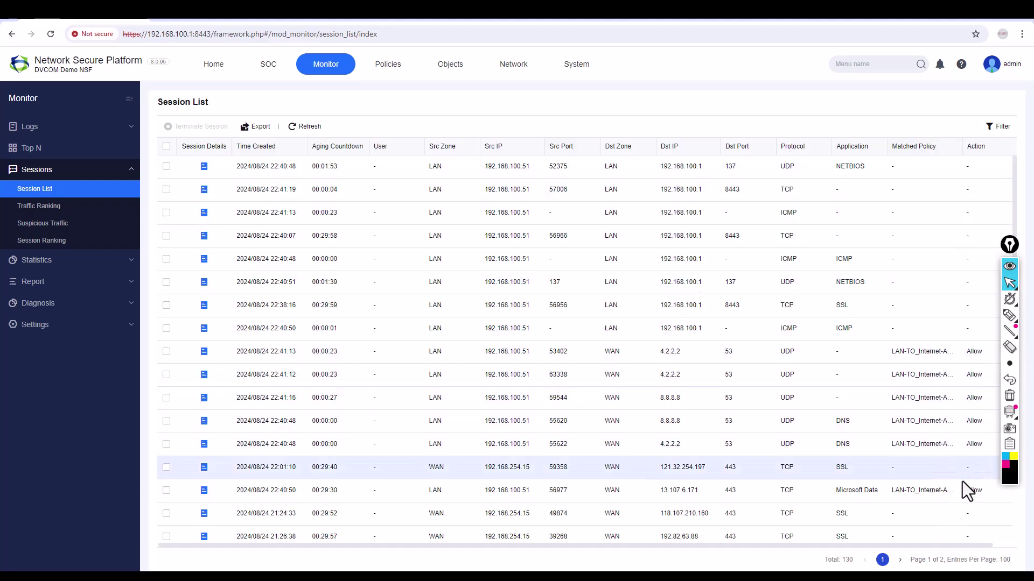
Filter the session list by the ICMP protocol, and close the Command Prompt window running the ping to 4.2.2.2.
left_click(997, 129)
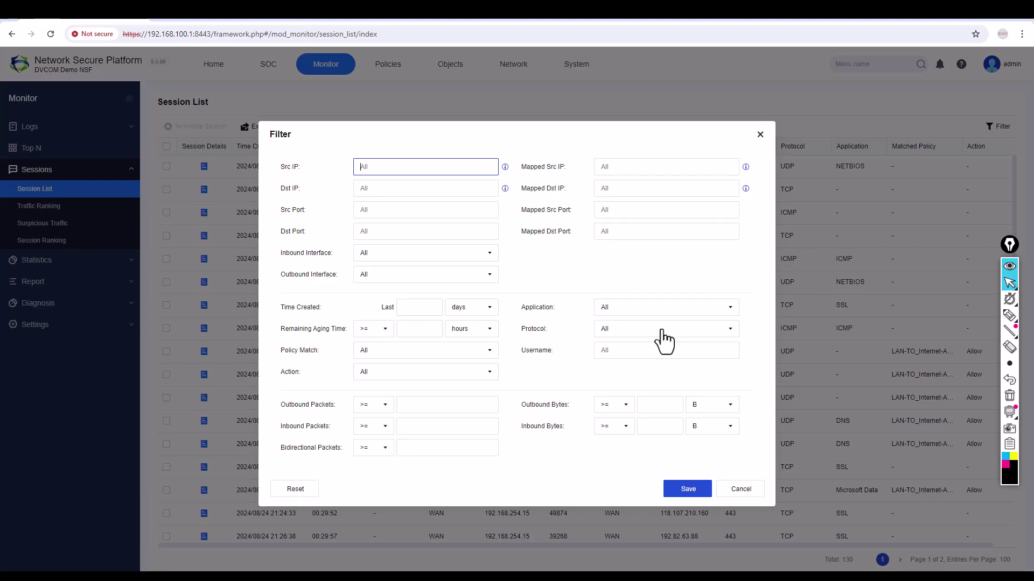
left_click(628, 329)
left_click(623, 362)
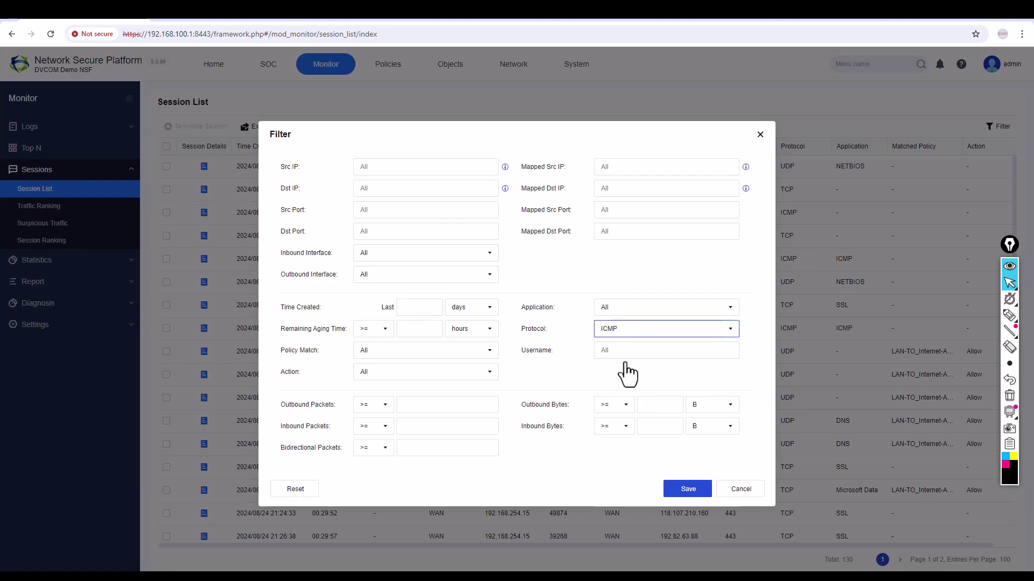
left_click(674, 488)
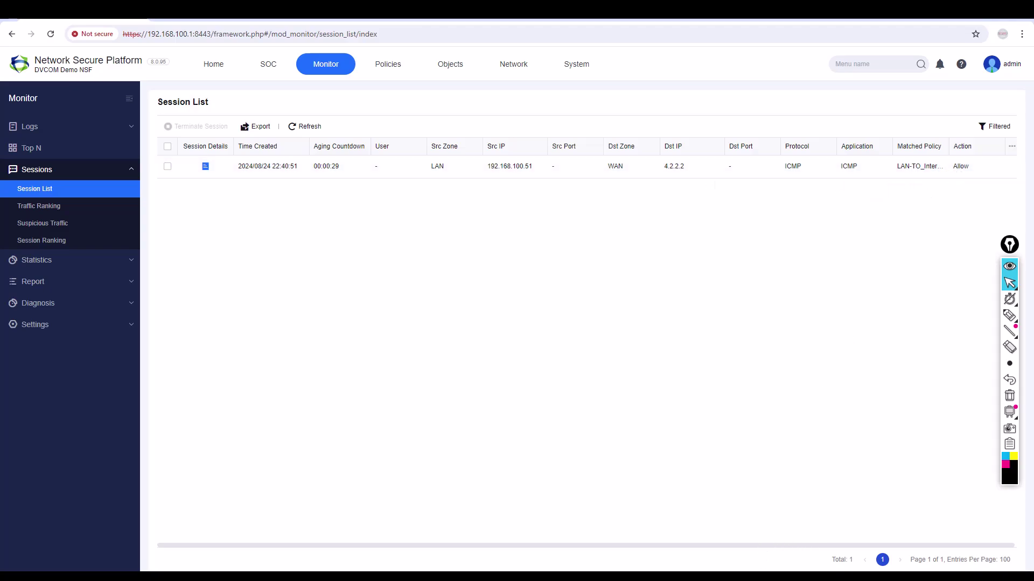
left_click(408, 569)
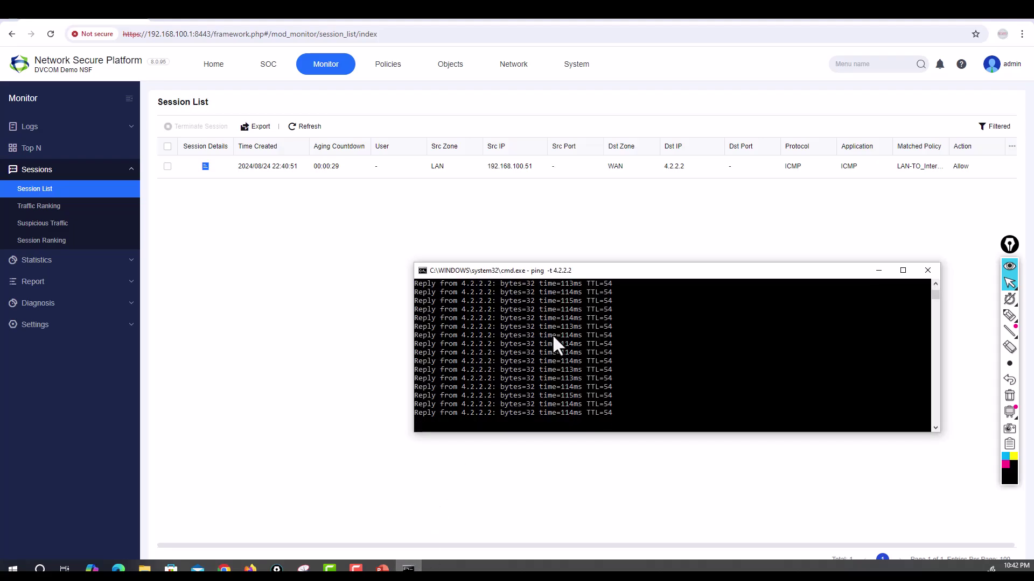
left_click(927, 270)
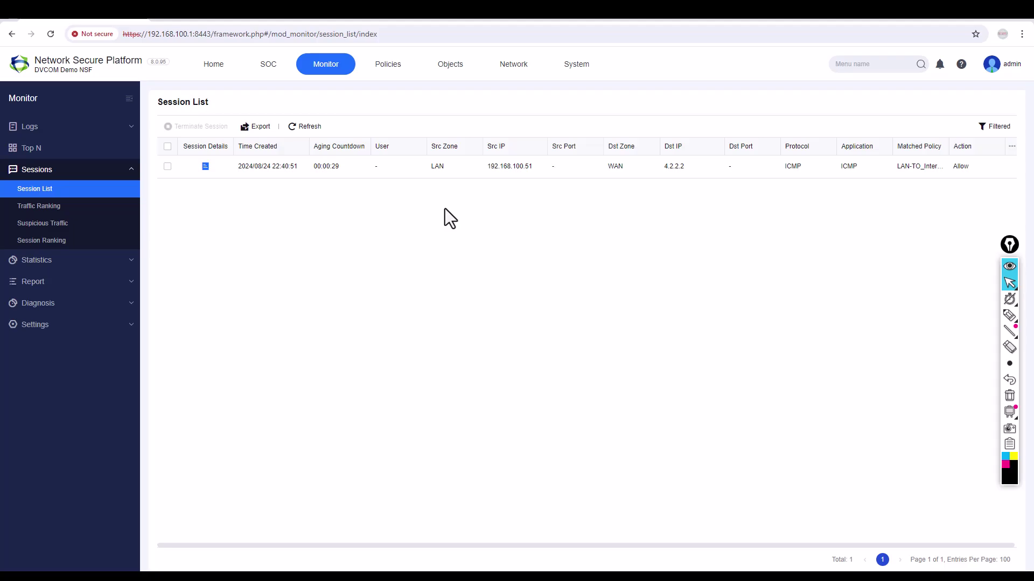
Return to the application control policies, collapse the policy group pane, and view the sessions of the LAN-to-internet policy.
left_click(381, 65)
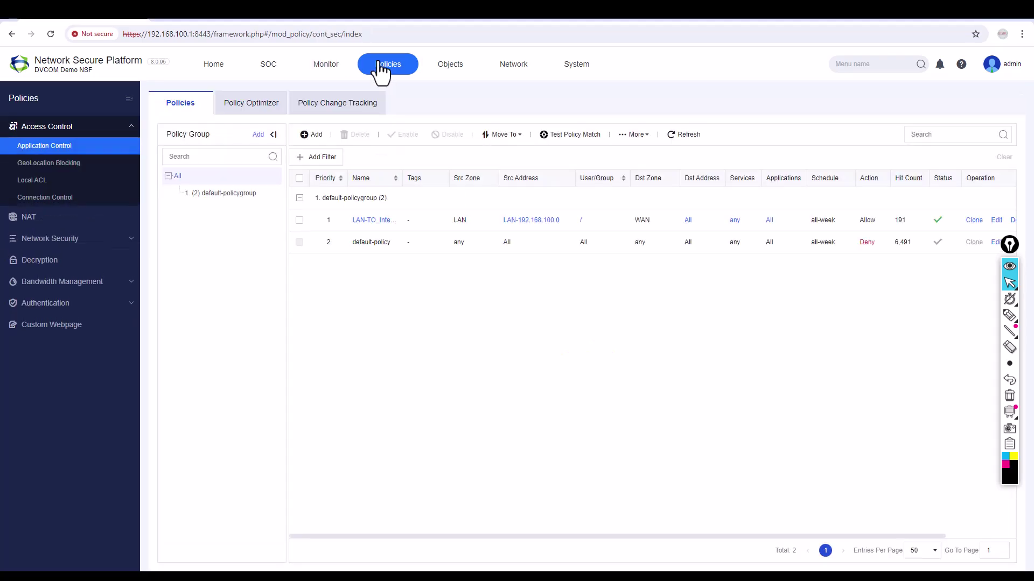
left_click_drag(654, 537, 806, 537)
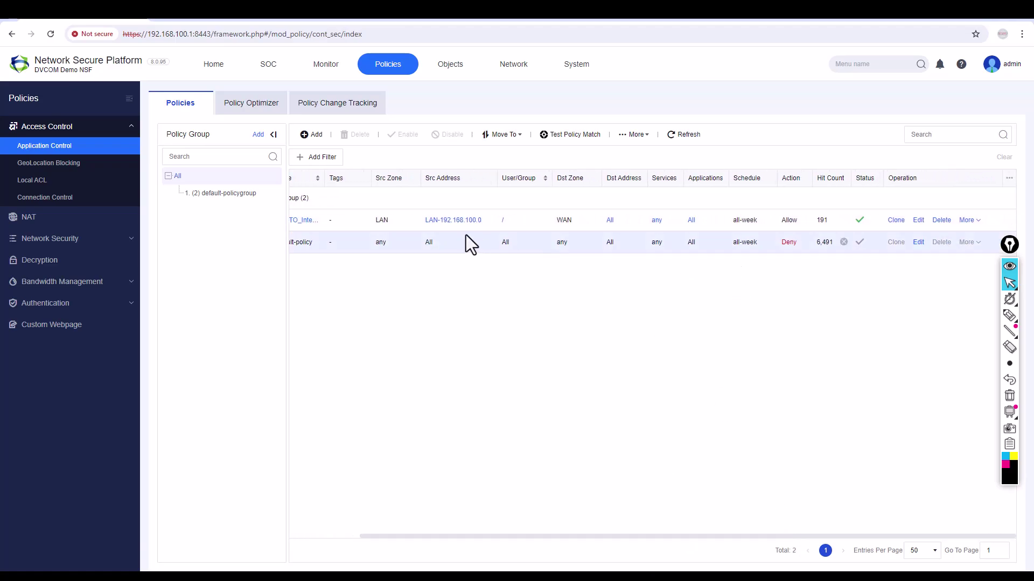
left_click(273, 136)
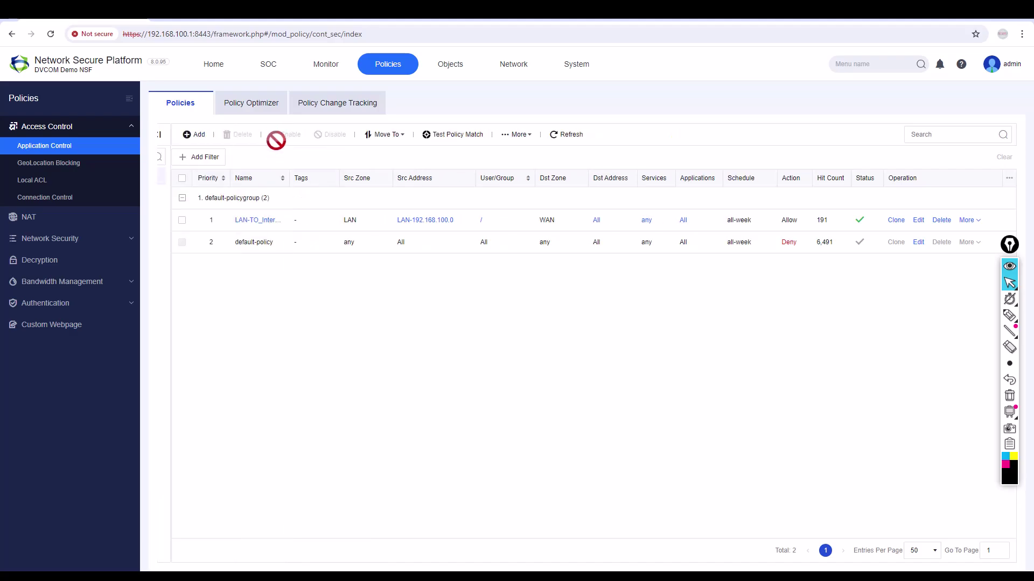
left_click(969, 224)
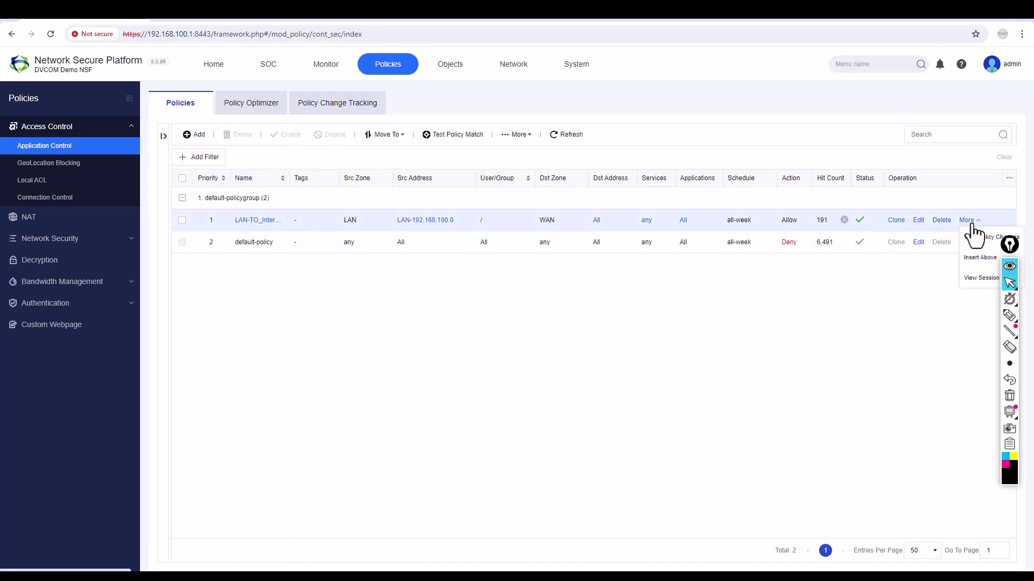
left_click(983, 278)
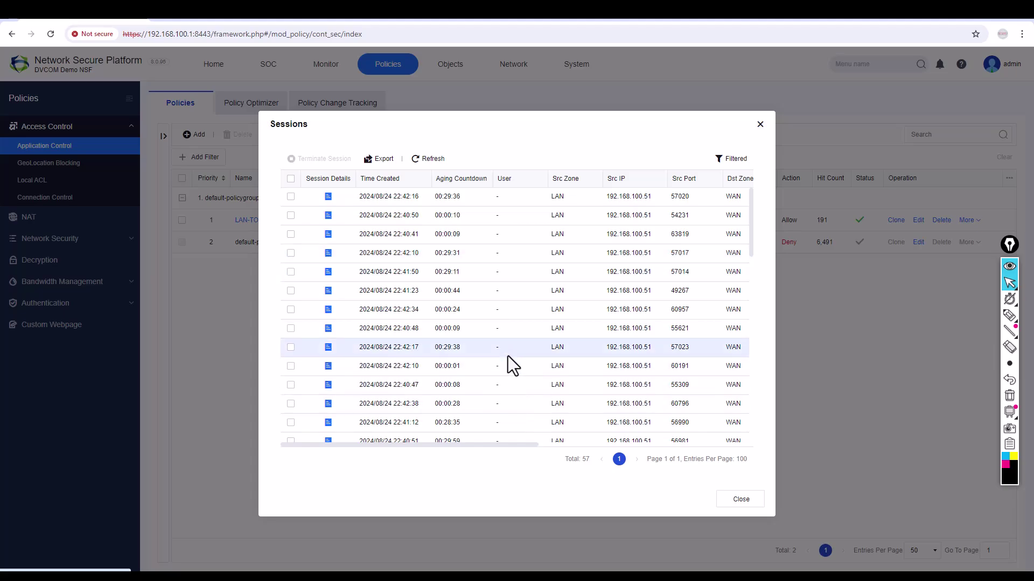
Examine the policy's sessions across all columns, widening Matched Policy to read the full policy name.
left_click_drag(499, 444, 722, 447)
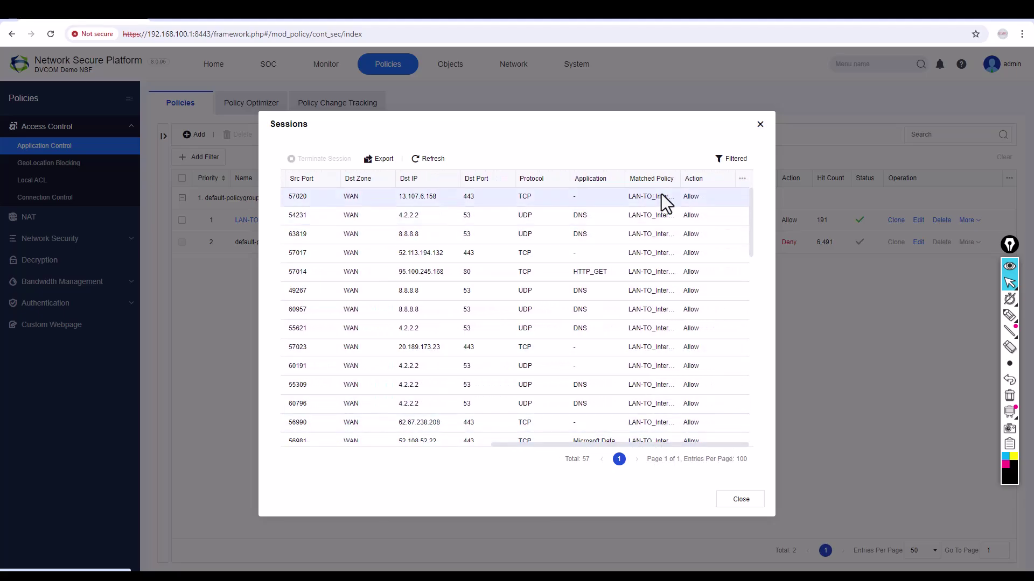
left_click_drag(681, 180, 715, 185)
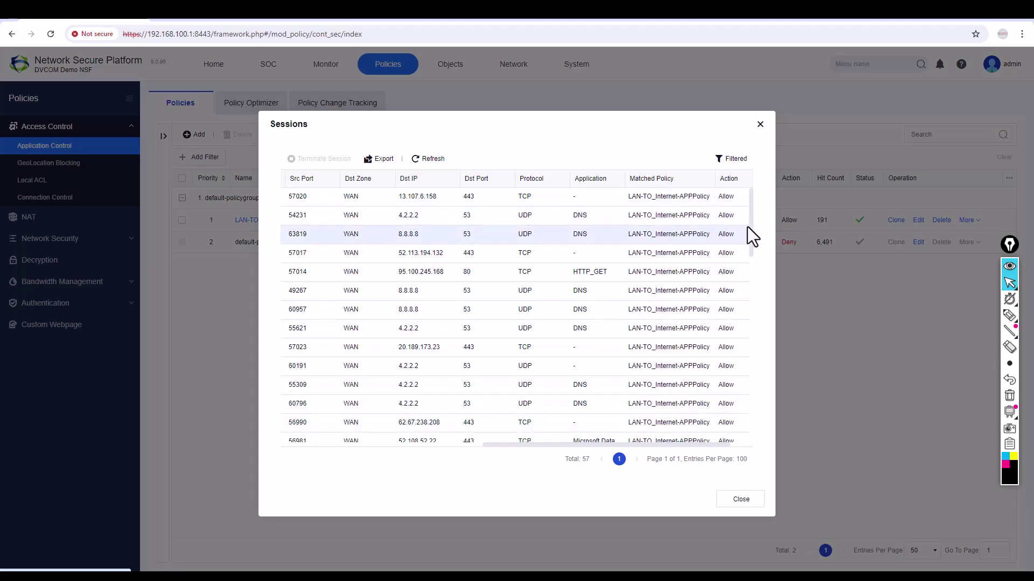
left_click_drag(751, 231, 738, 208)
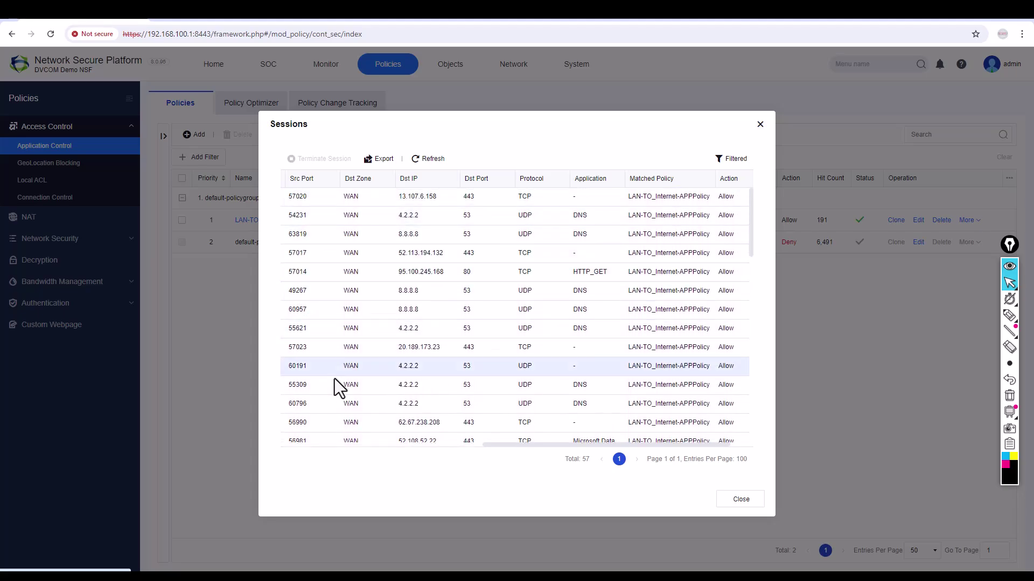
left_click_drag(559, 445, 518, 444)
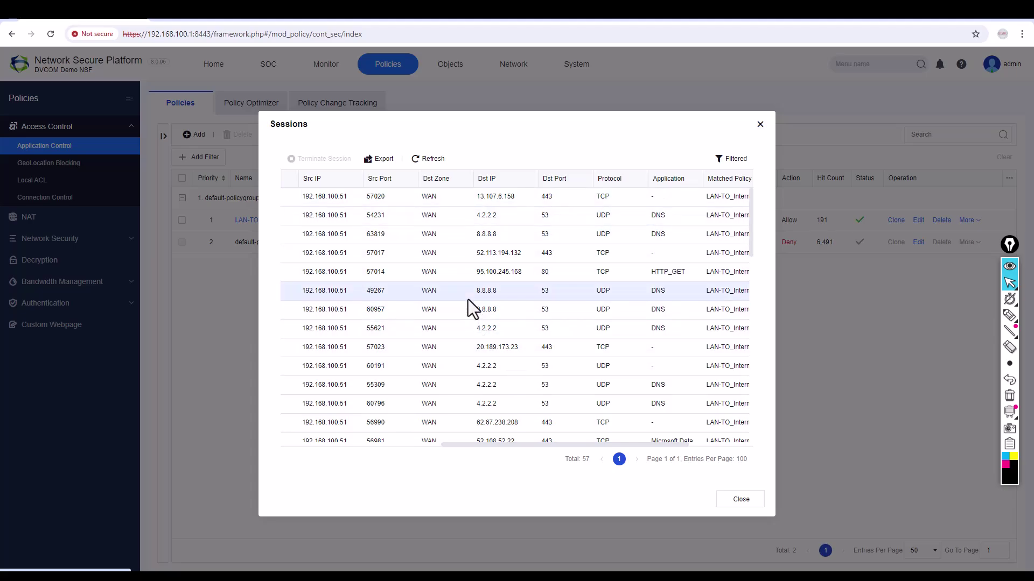
left_click_drag(519, 446, 346, 448)
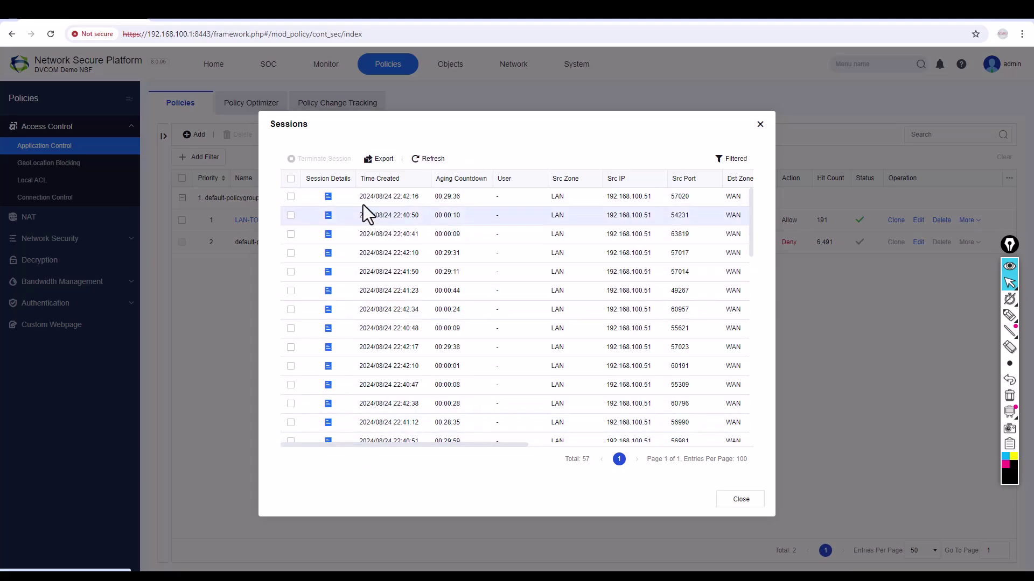
Examine the first session's details, highlighting its session ID and both flows' source and destination IPs, and close the session windows.
left_click(328, 197)
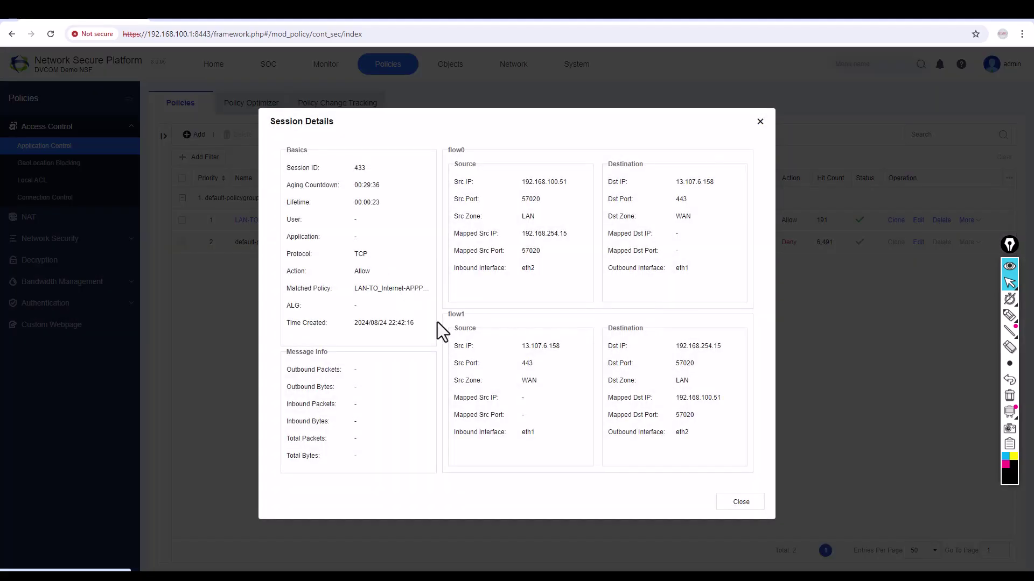
left_click_drag(351, 168, 367, 170)
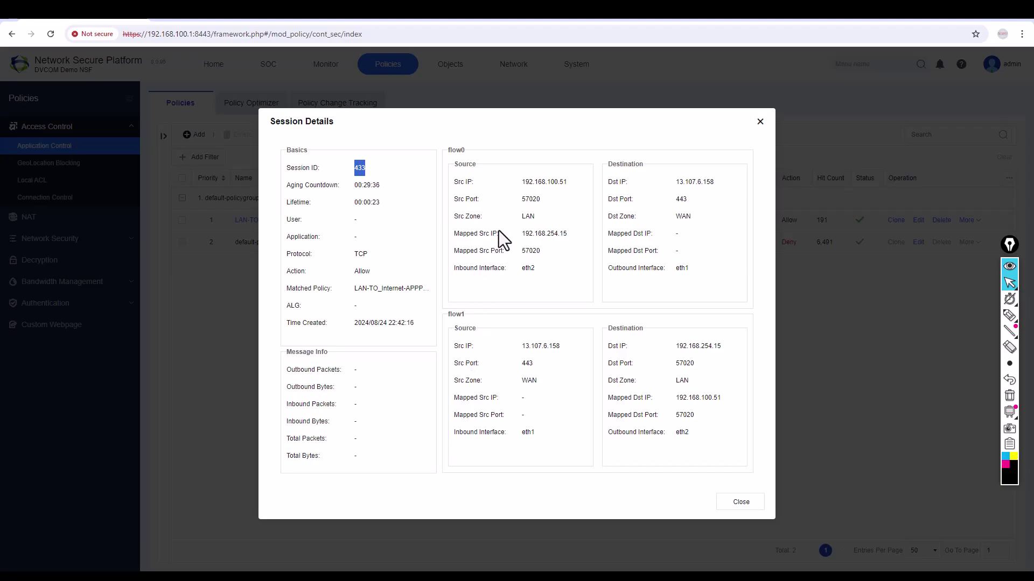
left_click_drag(525, 182, 558, 184)
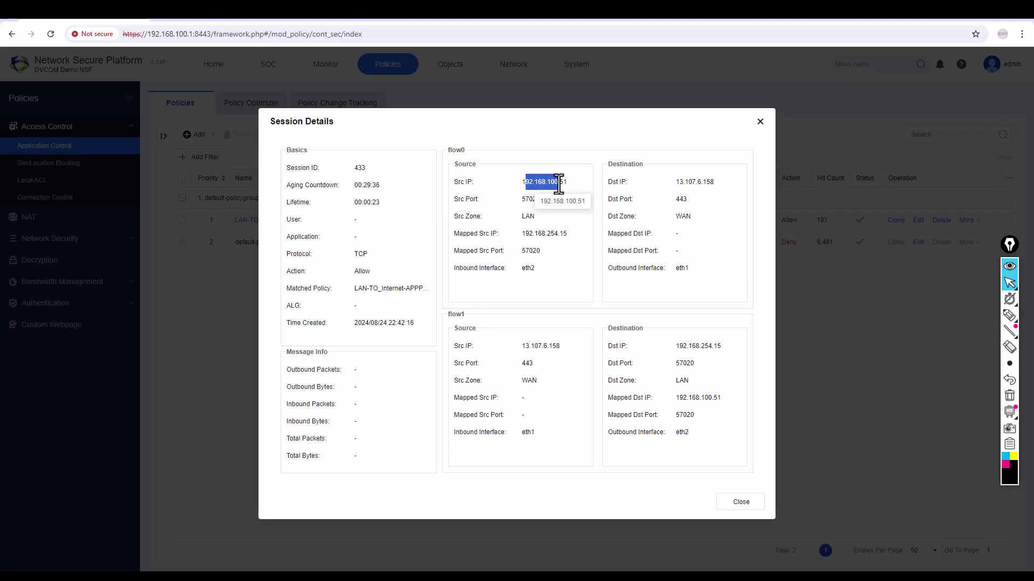
left_click_drag(679, 182, 714, 183)
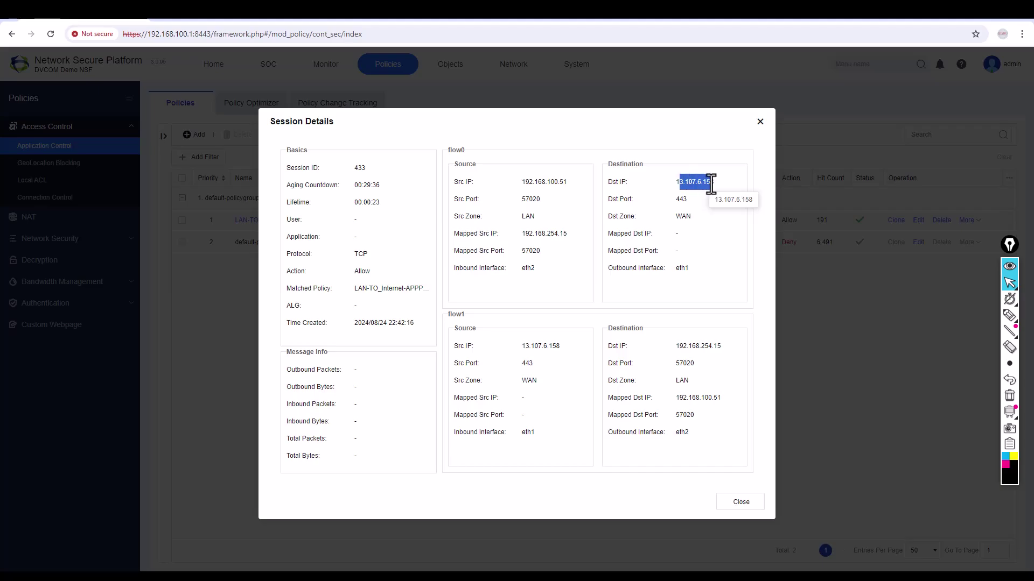
left_click_drag(521, 346, 554, 347)
left_click(681, 347)
left_click_drag(679, 346, 721, 347)
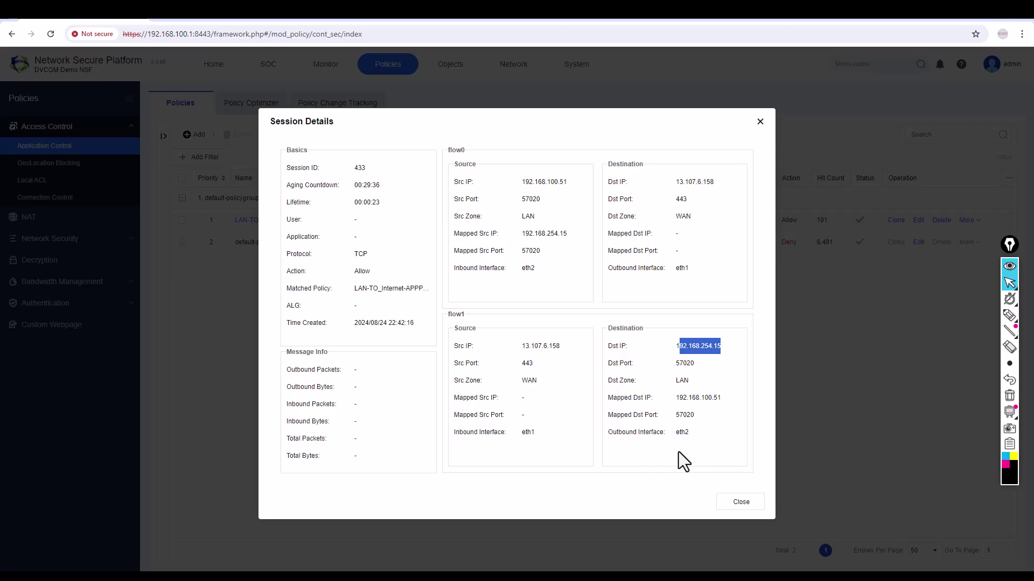
left_click(738, 502)
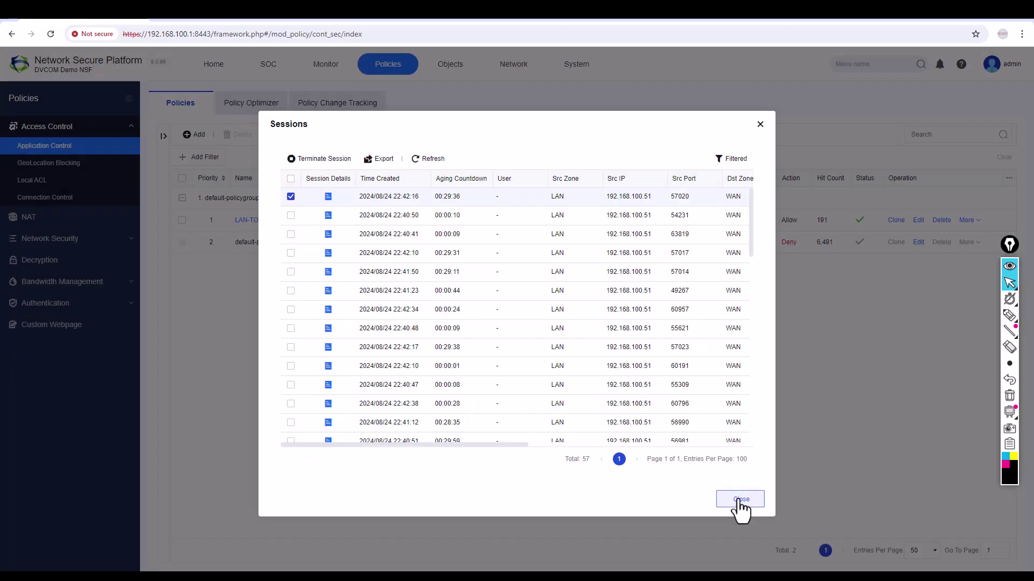
left_click(760, 125)
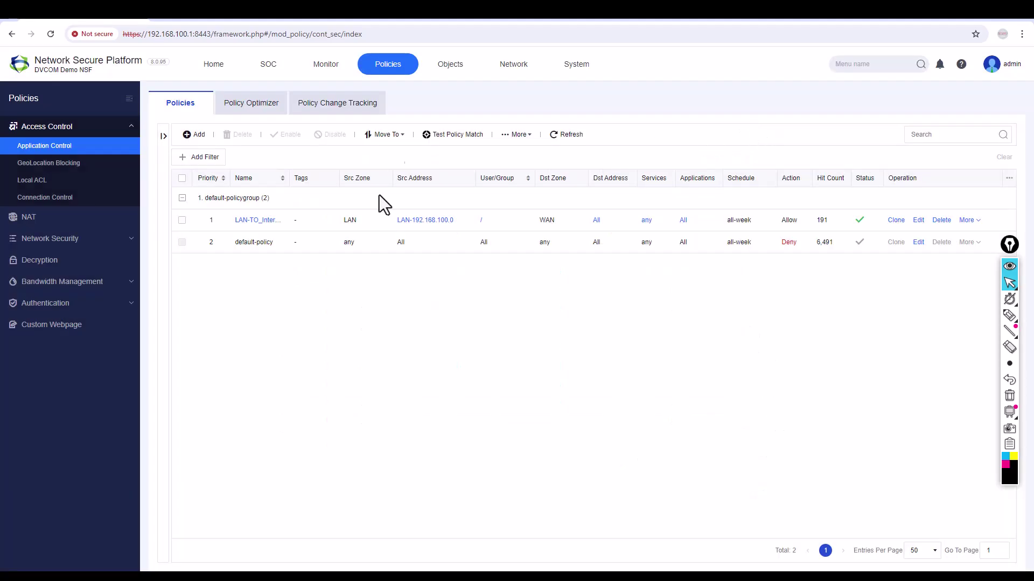
left_click(157, 17)
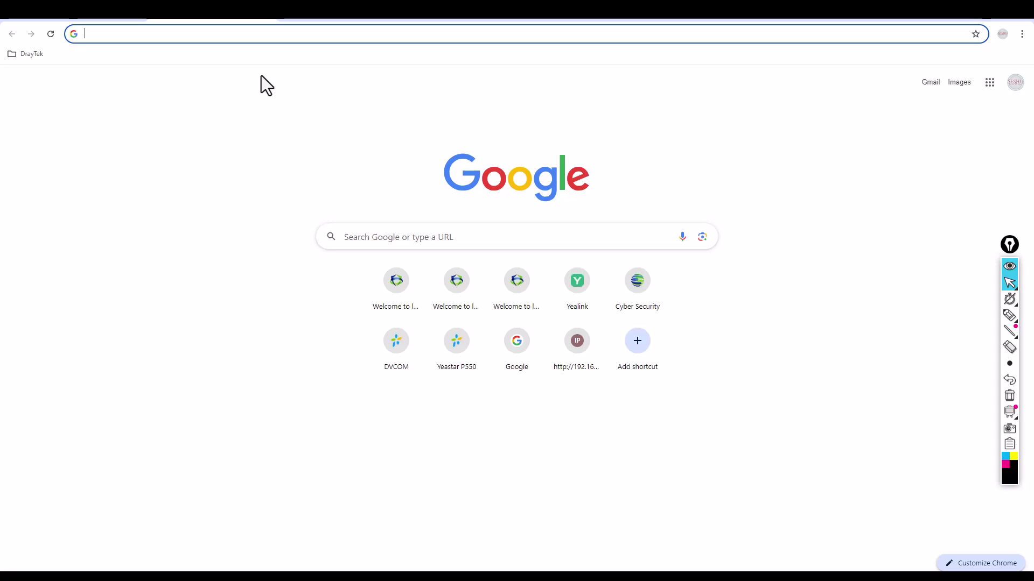
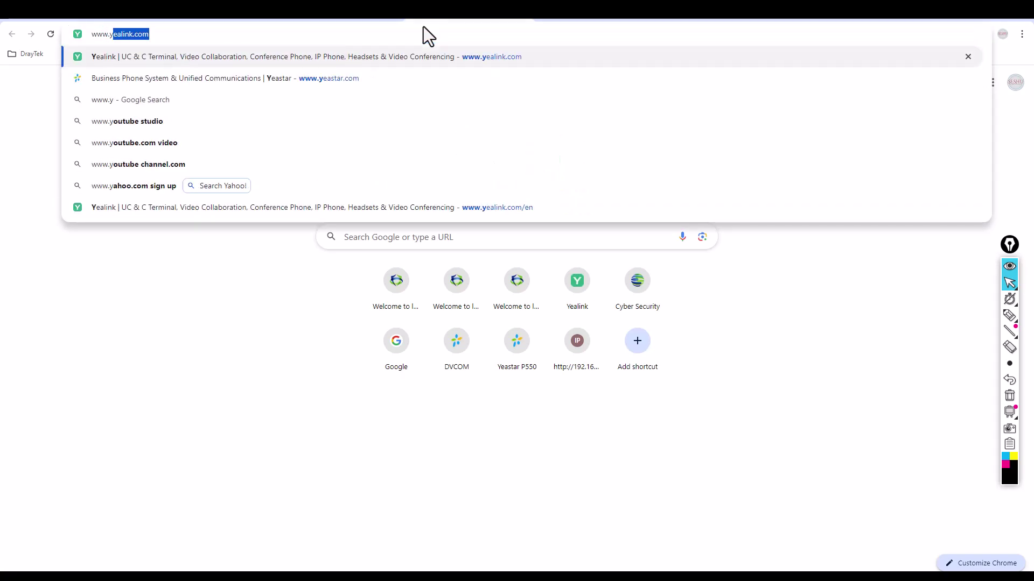
type("outube.com")
key("Return")
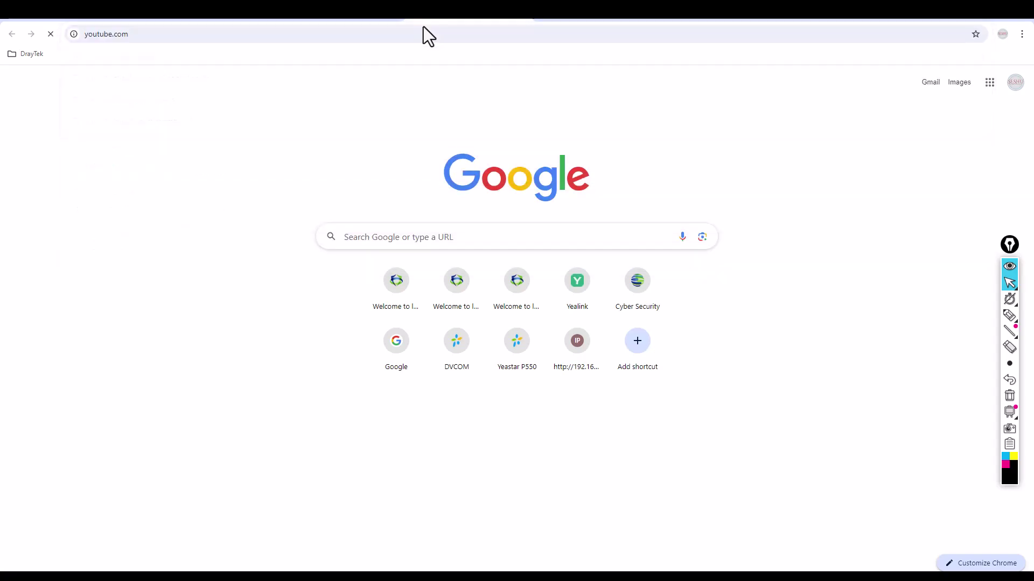
left_click(540, 18)
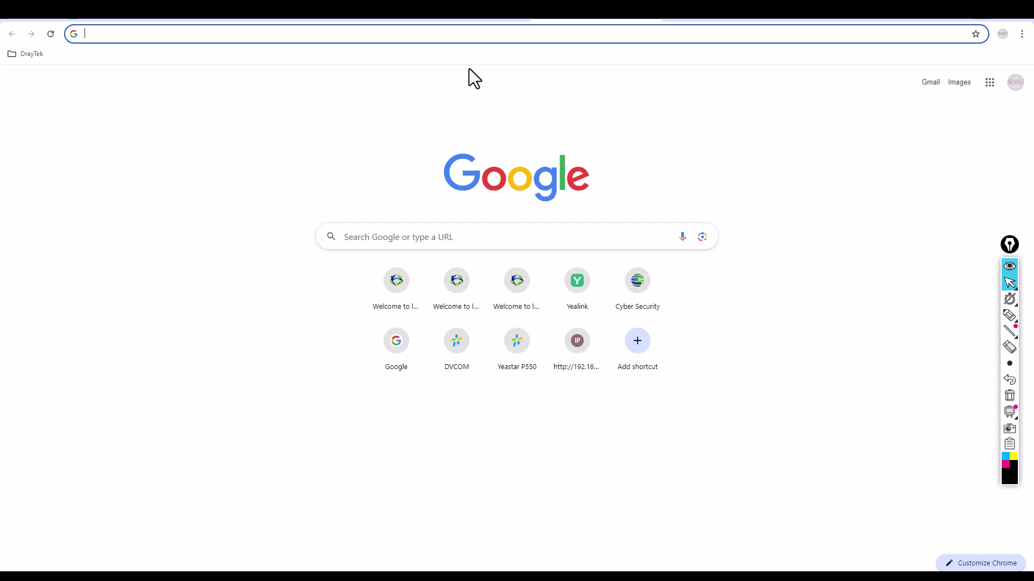
type("www.yealink.com")
key("Return")
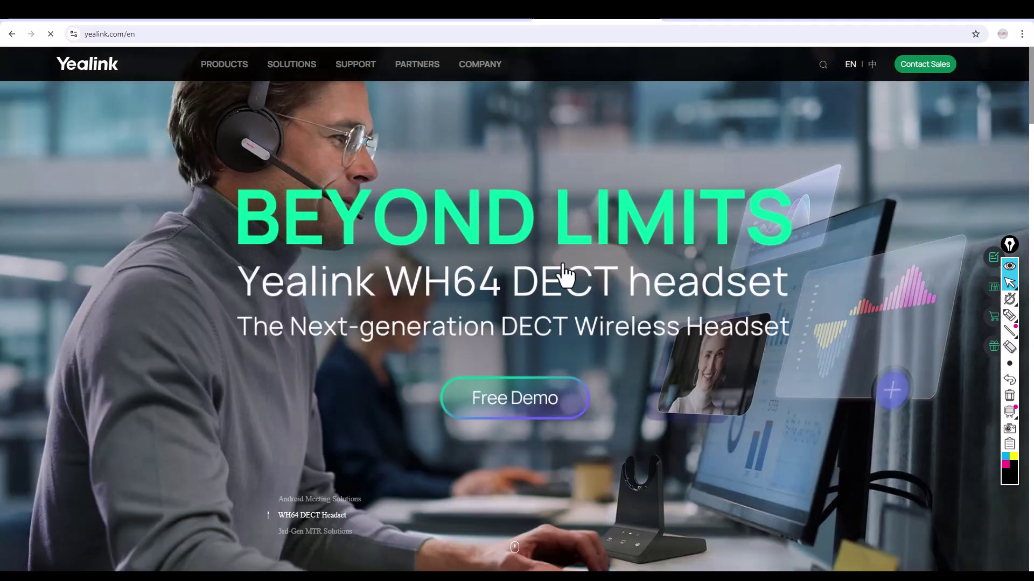
left_click(471, 21)
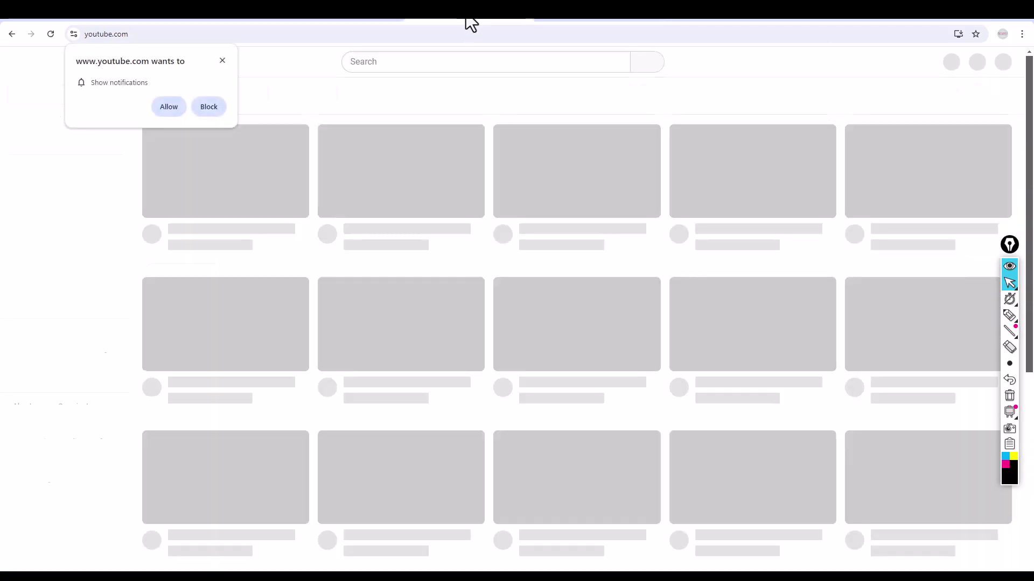
left_click(292, 22)
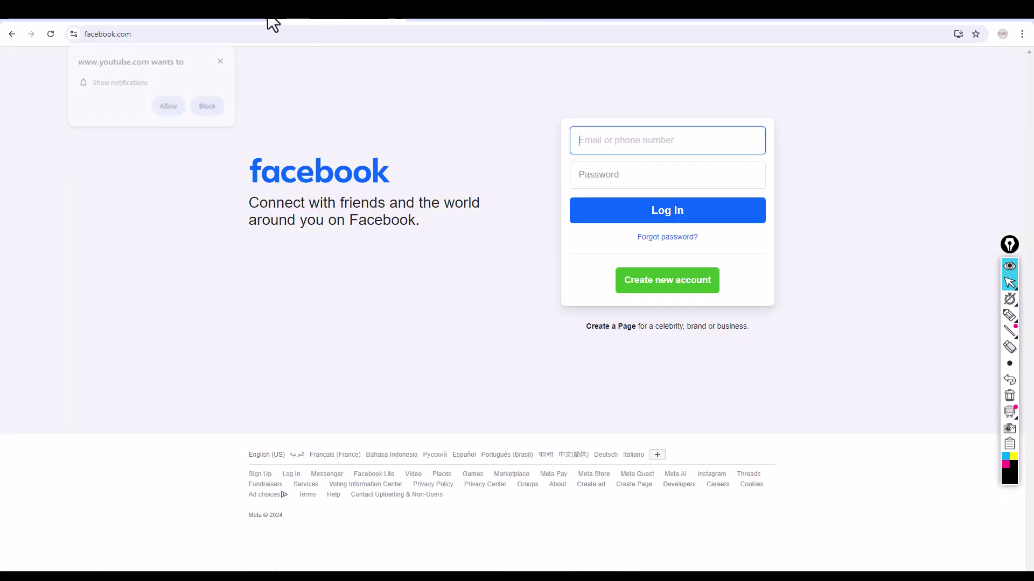
Return from the website tabs to the firewall's application control policies and view the LAN-to-internet policy's sessions again.
left_click(199, 22)
left_click(119, 22)
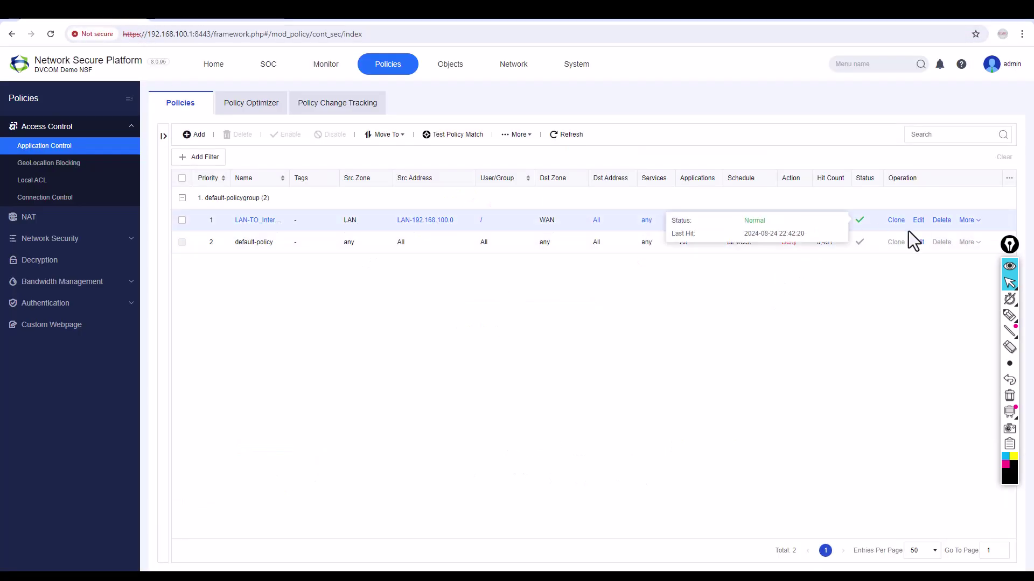
left_click(968, 220)
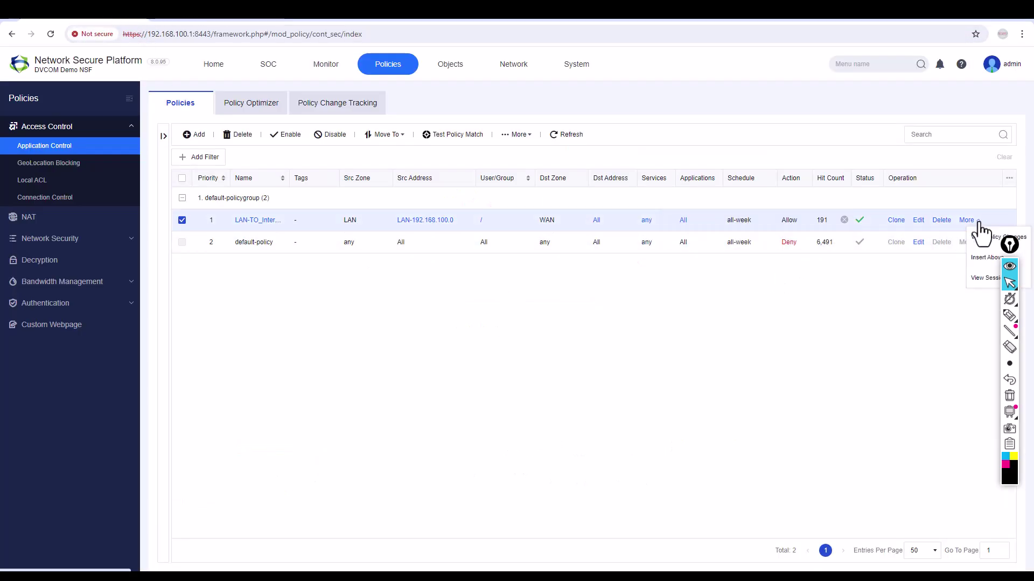
left_click(980, 278)
Examine the applications, matched policy, action and source details across the policy's session list, and close the Sessions window.
mouse_move(509, 448)
left_click_drag(510, 447, 725, 447)
left_click(580, 356)
left_click(582, 399)
scroll(586, 367, "down", 2)
scroll(587, 367, "down", 3)
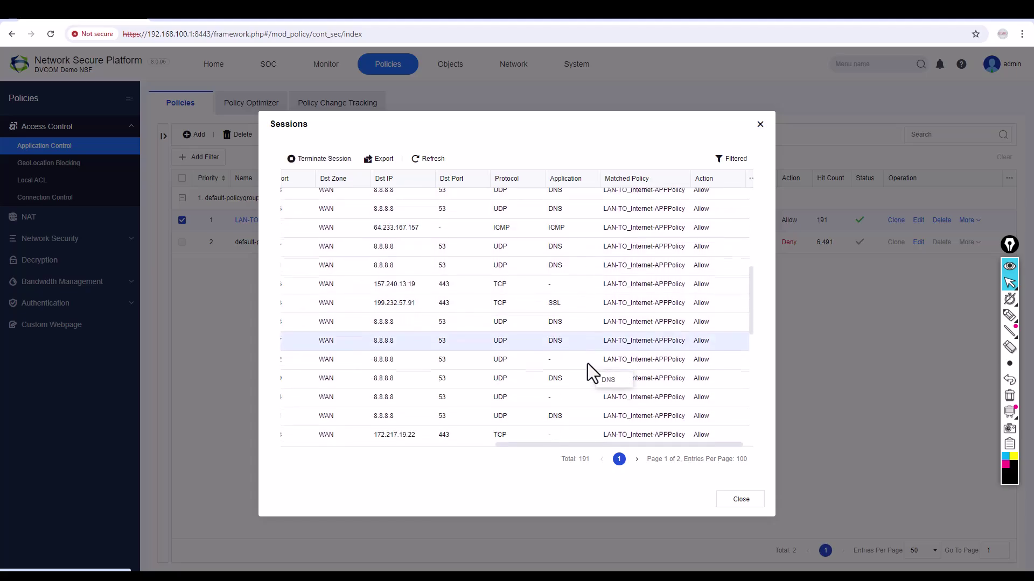
scroll(588, 365, "down", 2)
scroll(588, 367, "down", 5)
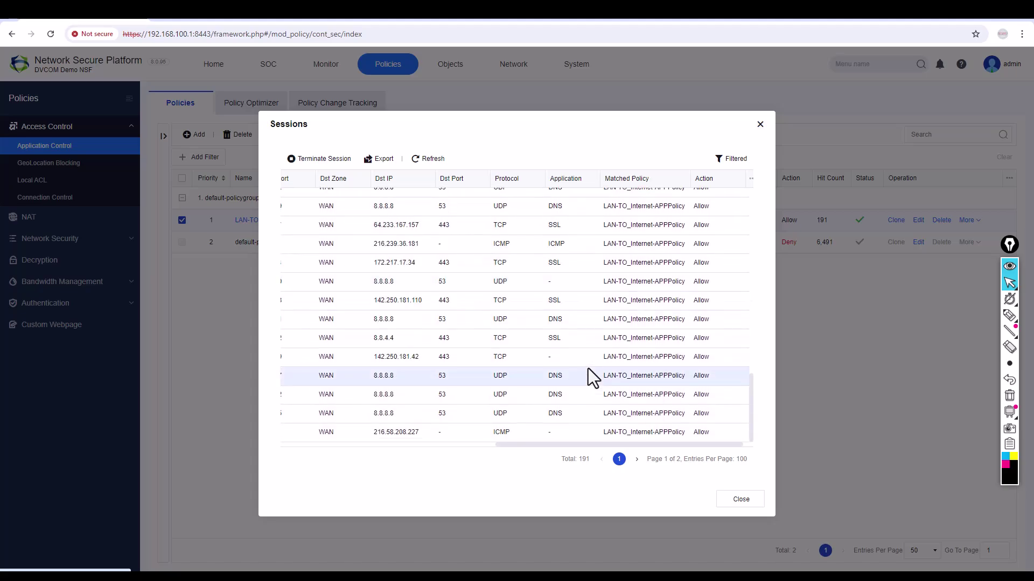
scroll(589, 367, "up", 12)
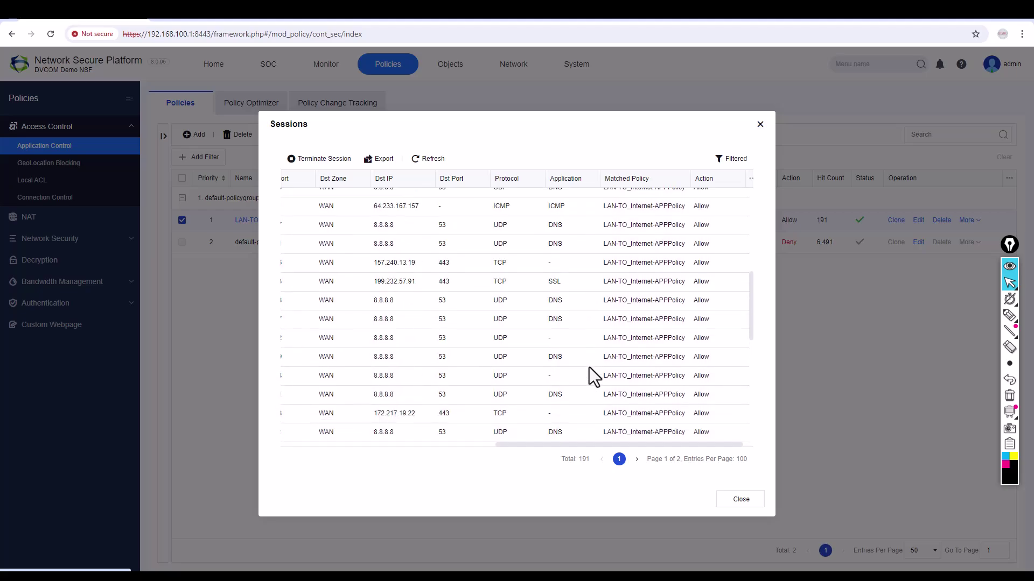
scroll(589, 367, "up", 3)
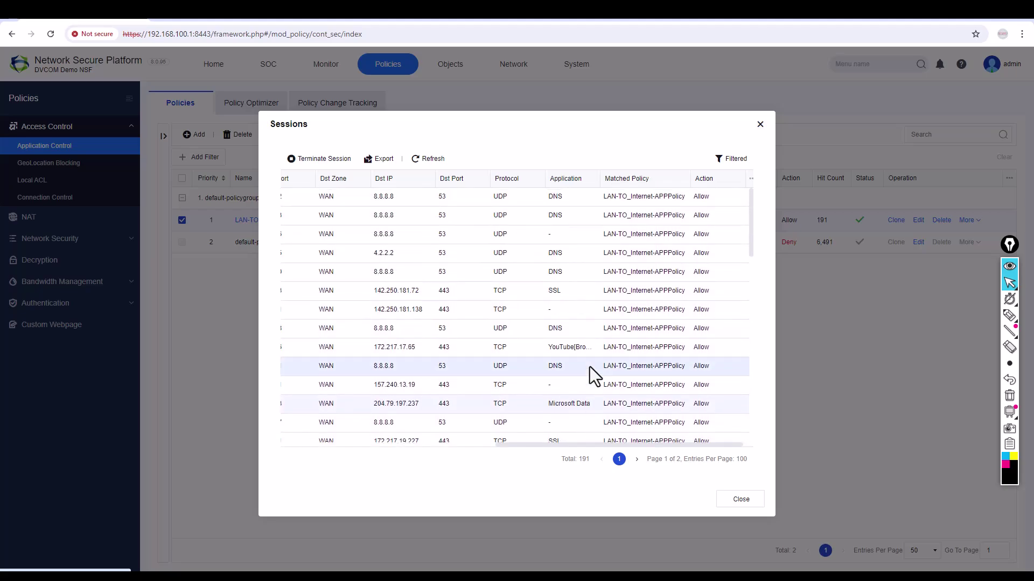
left_click_drag(564, 451, 389, 445)
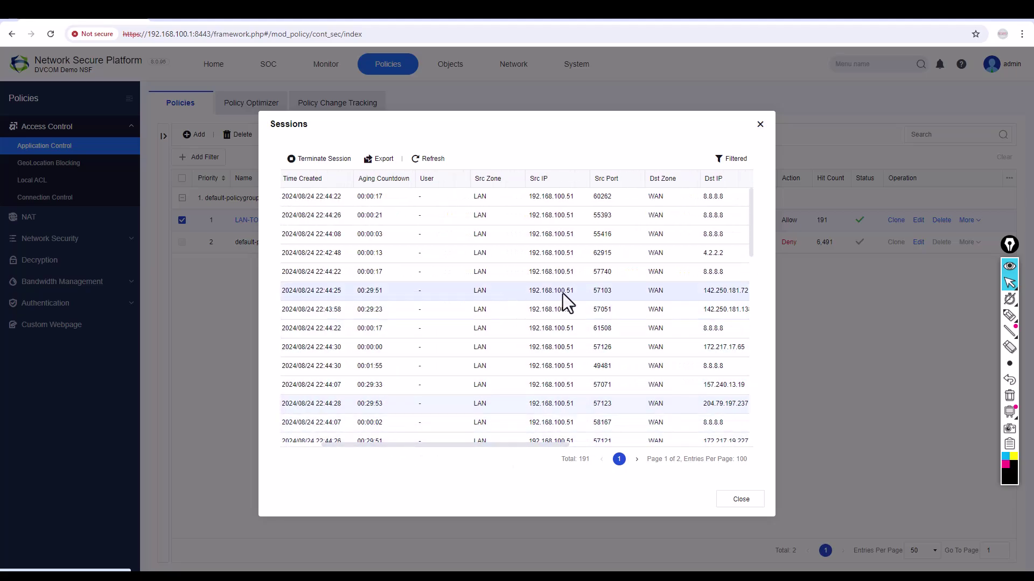
left_click(760, 124)
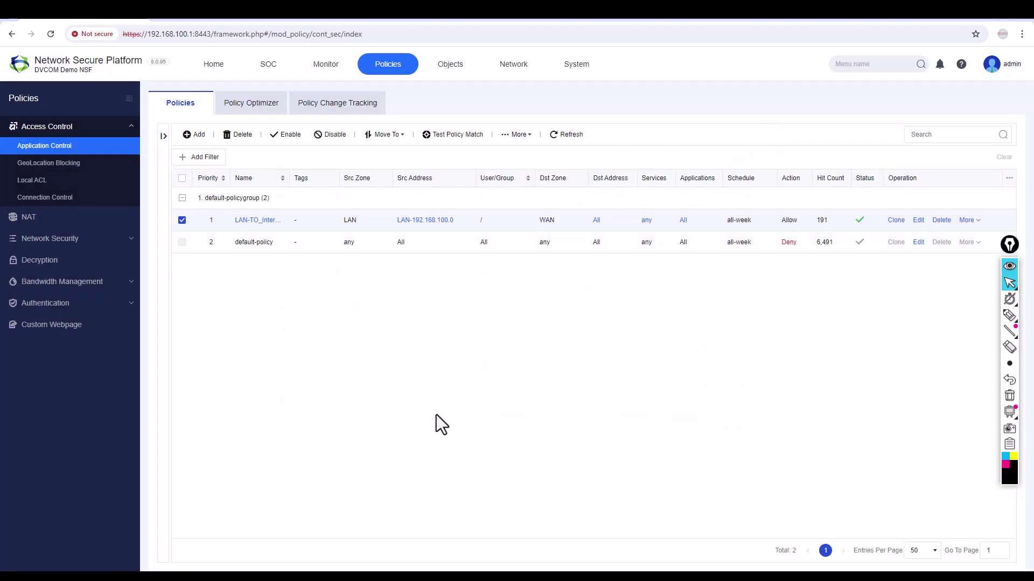
Review the IPv4 NAT rule for LAN-to-WAN traffic and go back to the application control policies to check the hit count.
left_click(33, 218)
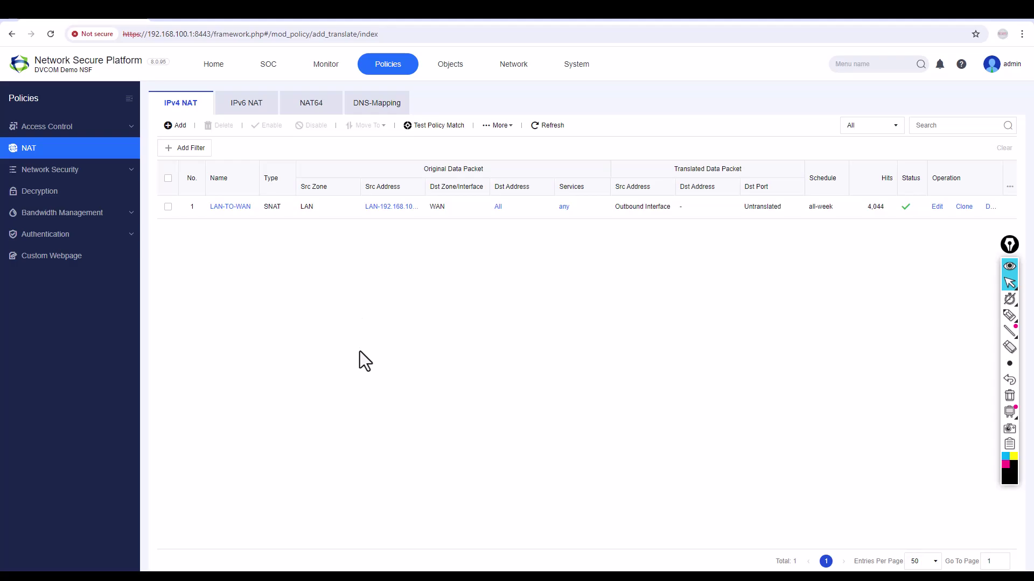
left_click(72, 129)
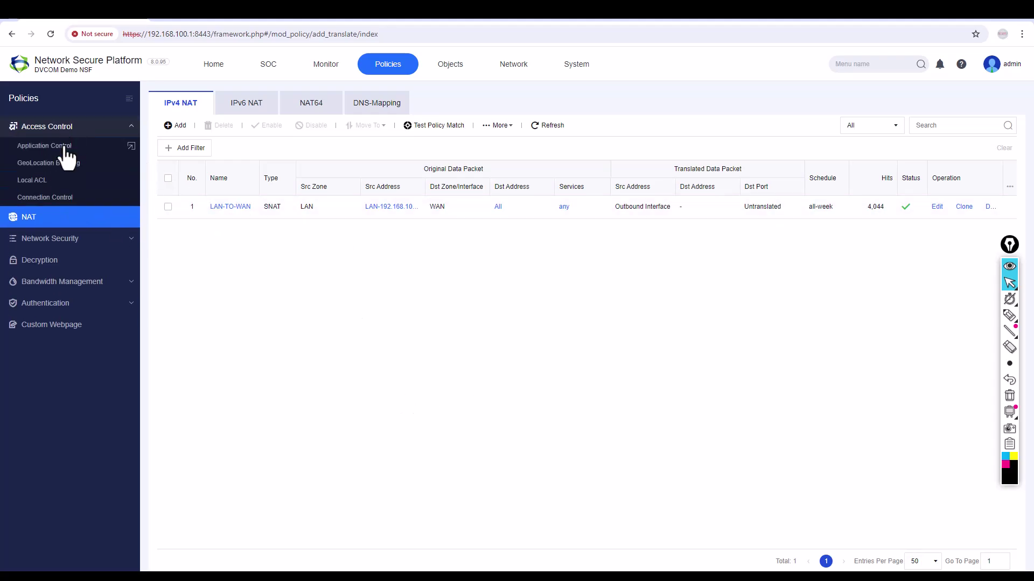
left_click(60, 146)
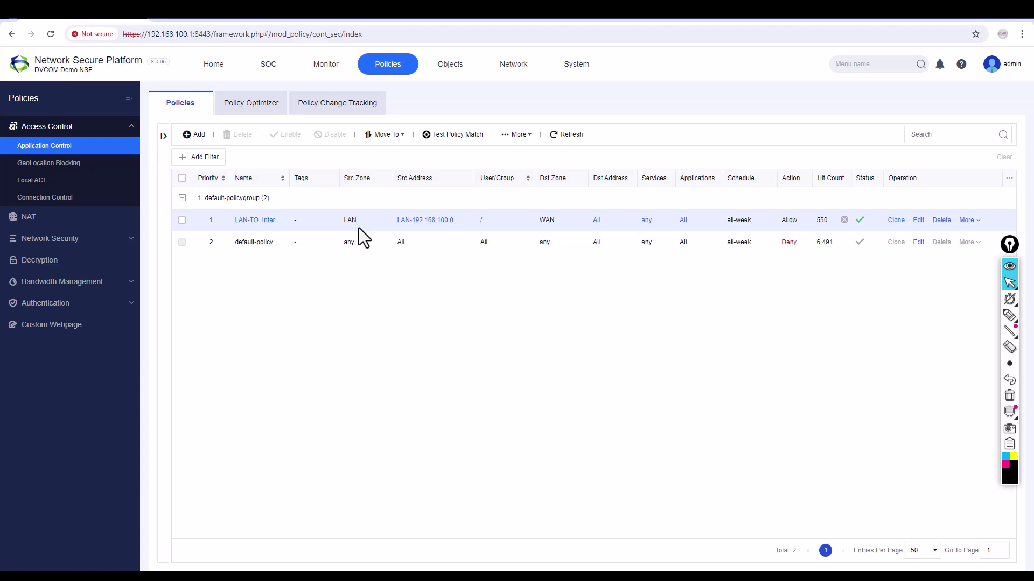
Log the administrator out of the firewall's web console and minimize the browser window.
left_click(994, 69)
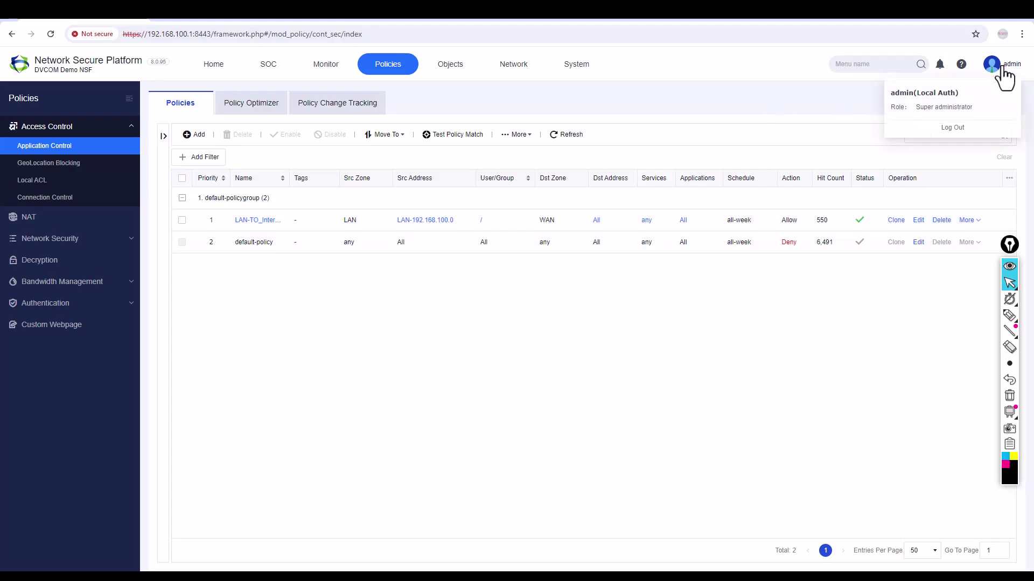
left_click(951, 129)
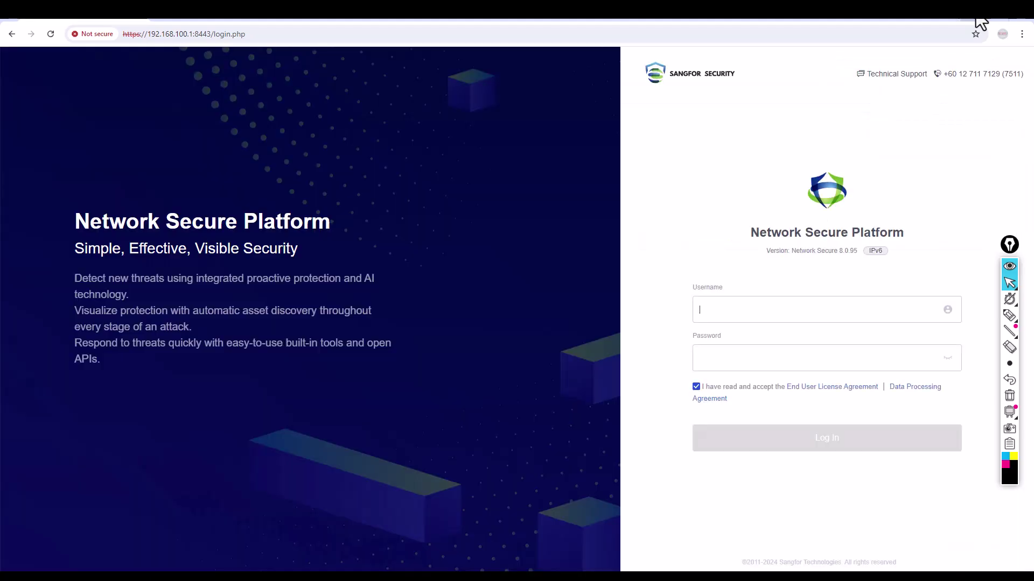
left_click(968, 19)
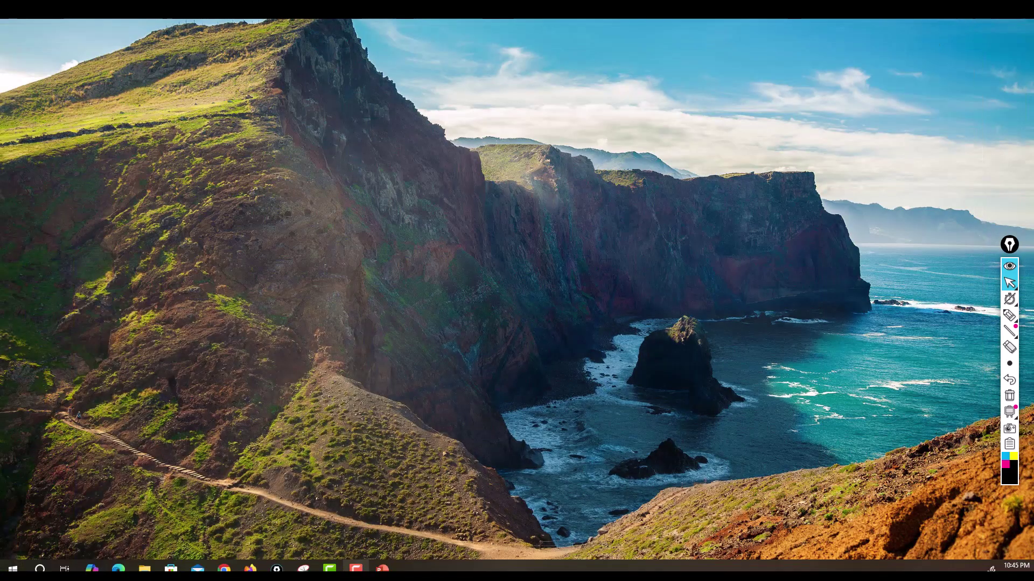
Switch to the PowerPoint presentation, select the third slide with the Thank You text, and show it as a full-screen slide show.
left_click(381, 568)
left_click(134, 351)
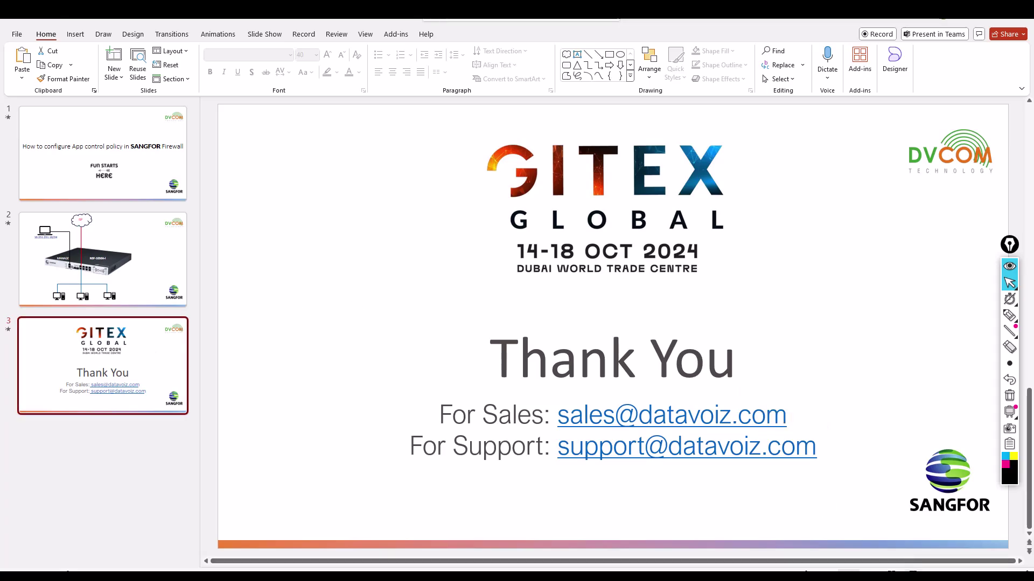
left_click(849, 571)
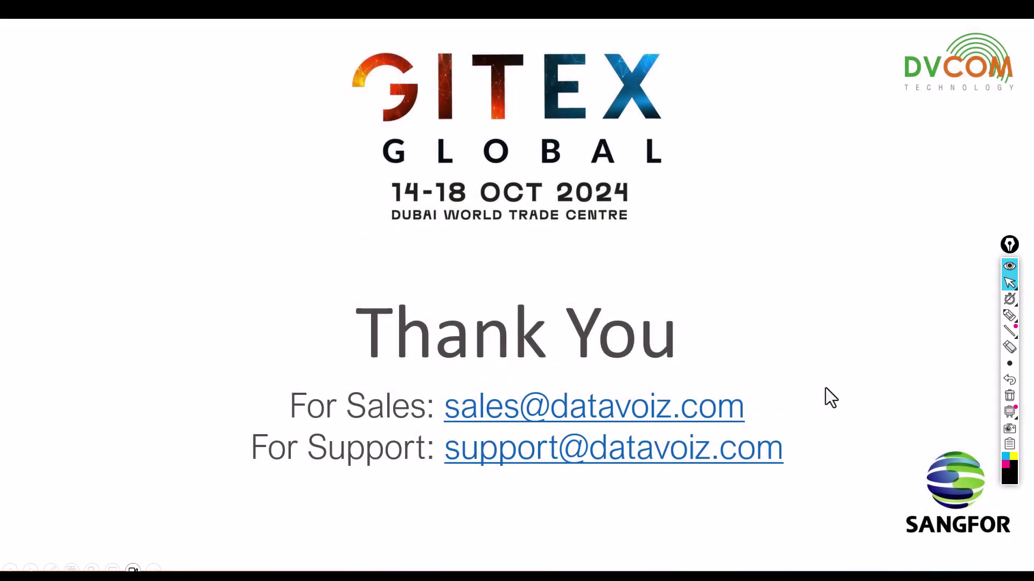